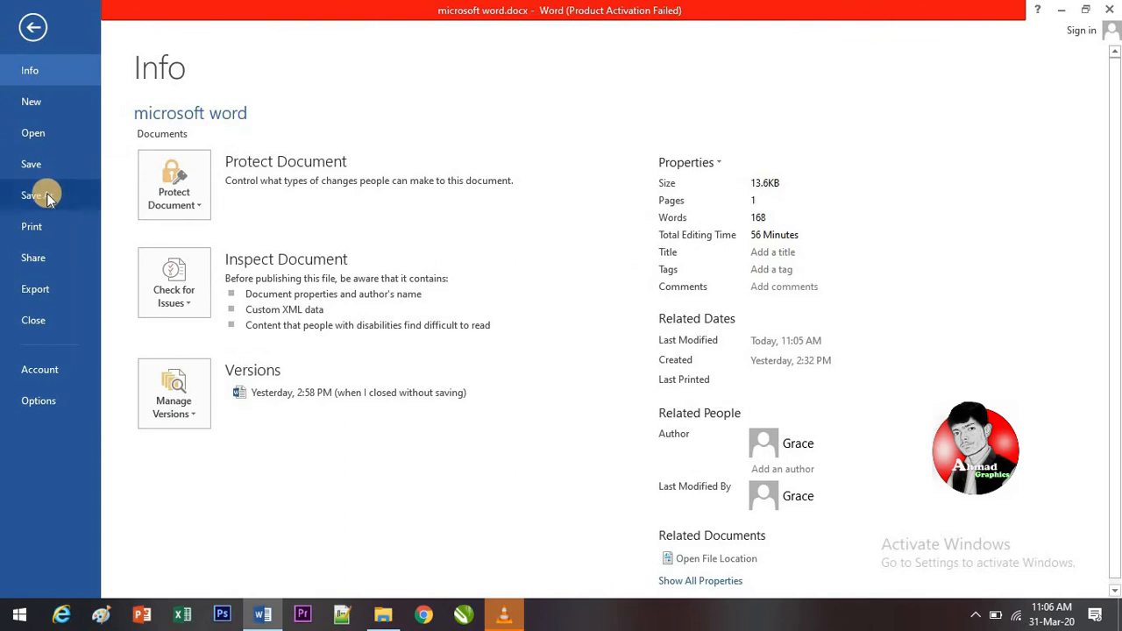
Step: Prepare to save the document as a PDF in the Documents folder, and cancel the save
click(51, 195)
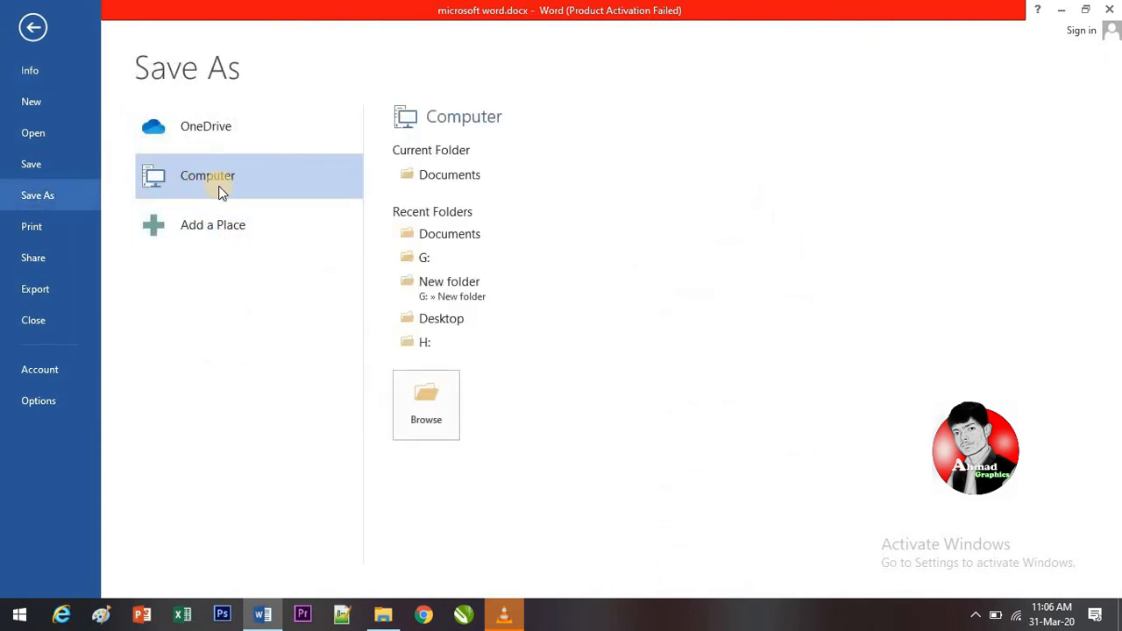
click(458, 174)
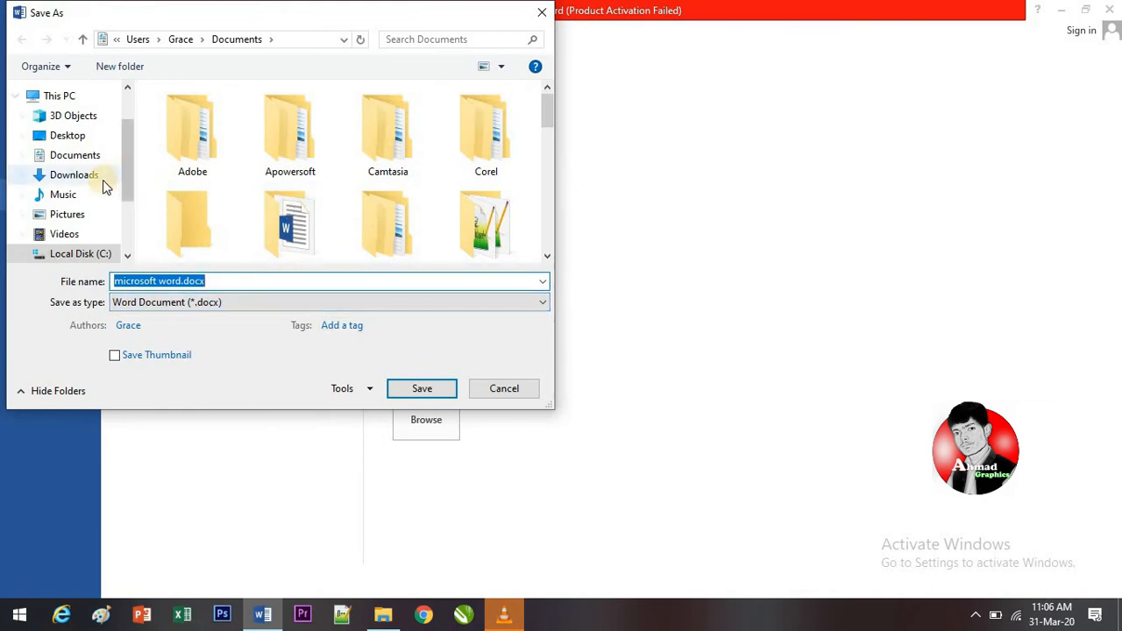
click(68, 162)
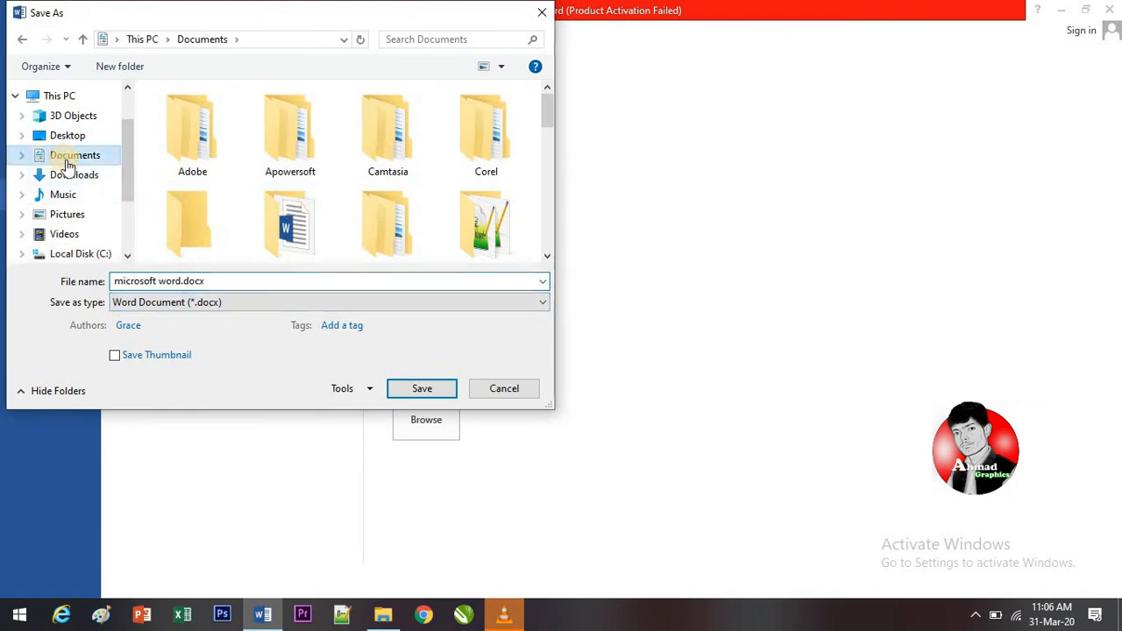
click(518, 302)
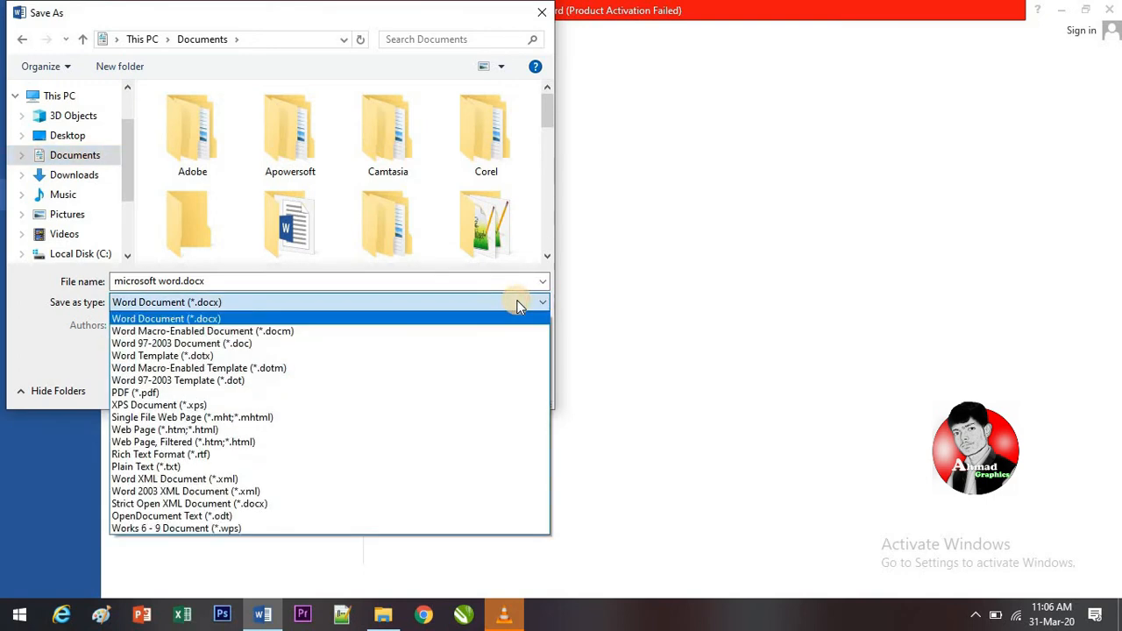
click(131, 393)
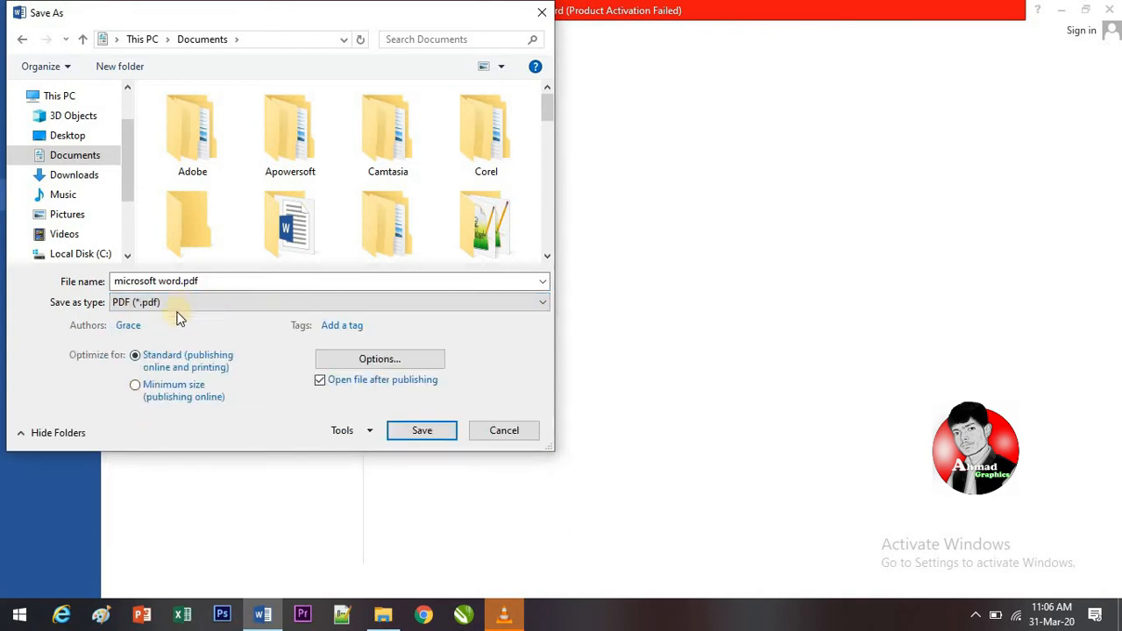
click(502, 433)
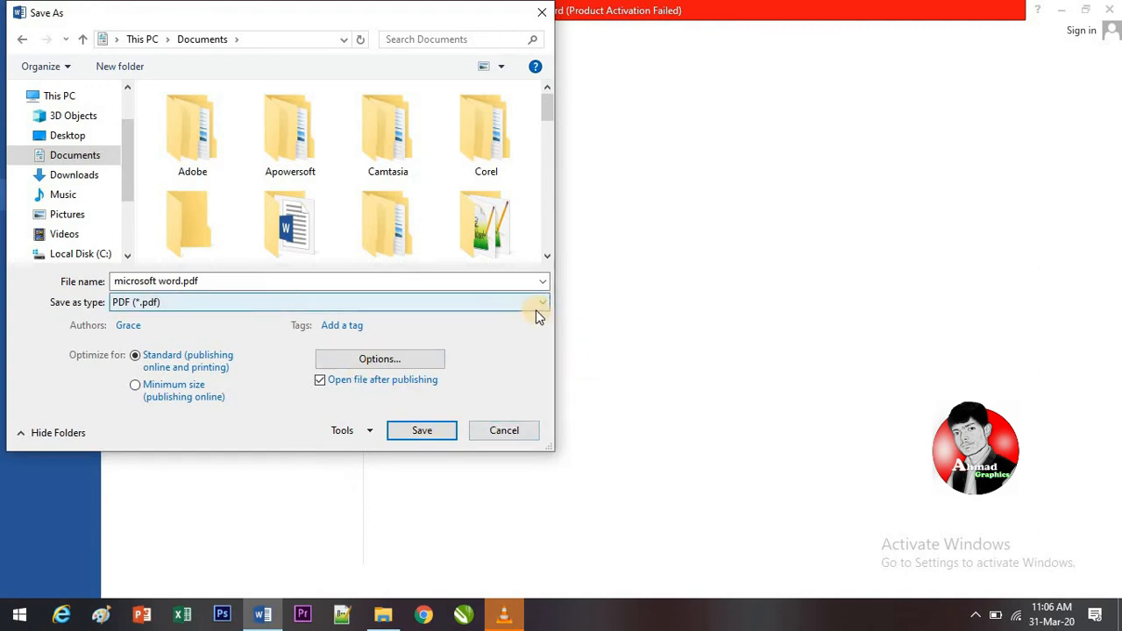
click(506, 434)
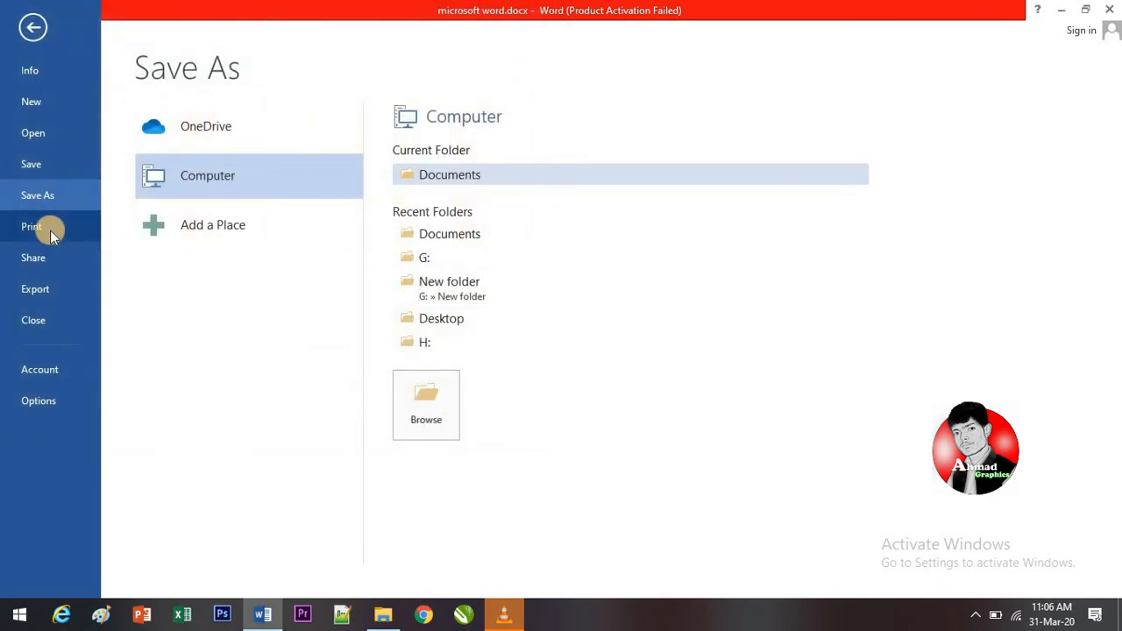
Step: Review the document's print settings and sharing options, and return to the document
click(50, 229)
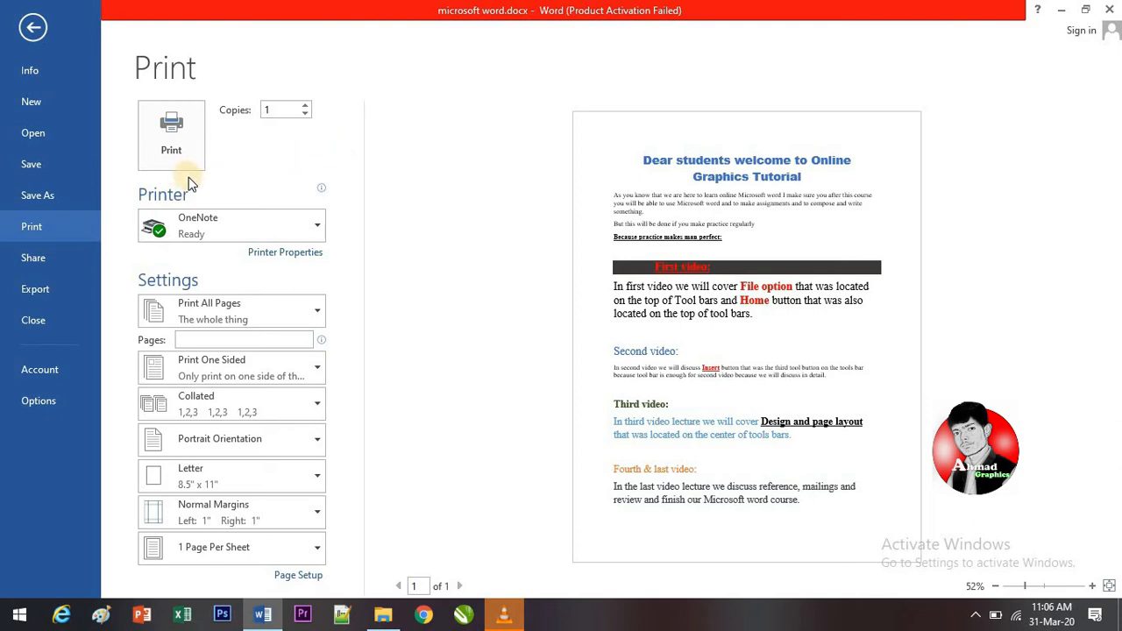
click(35, 258)
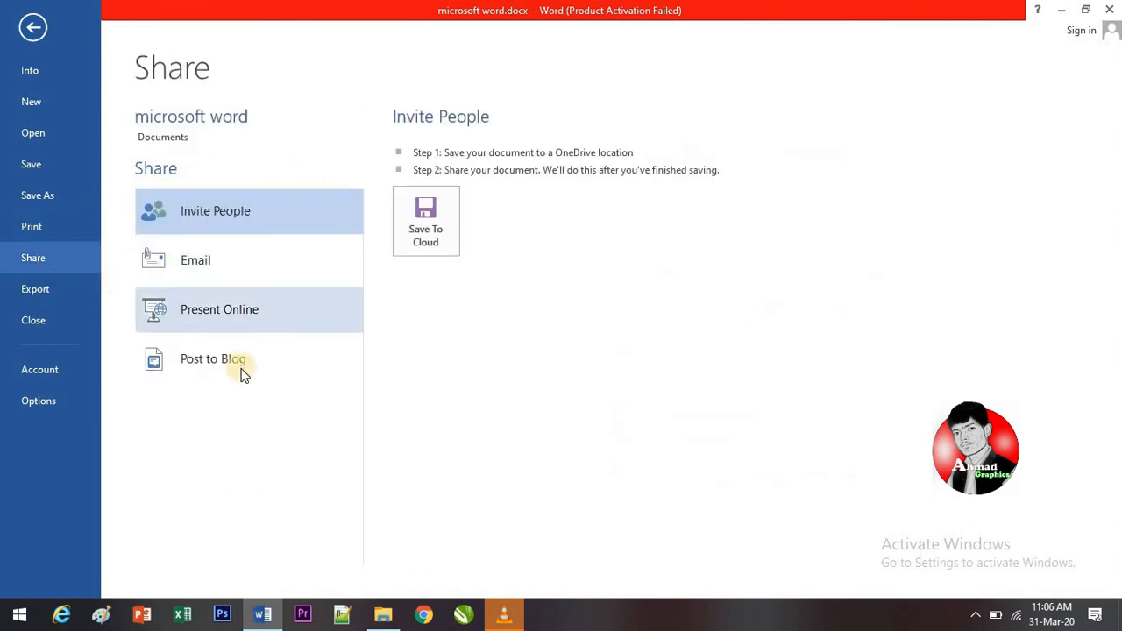
click(33, 28)
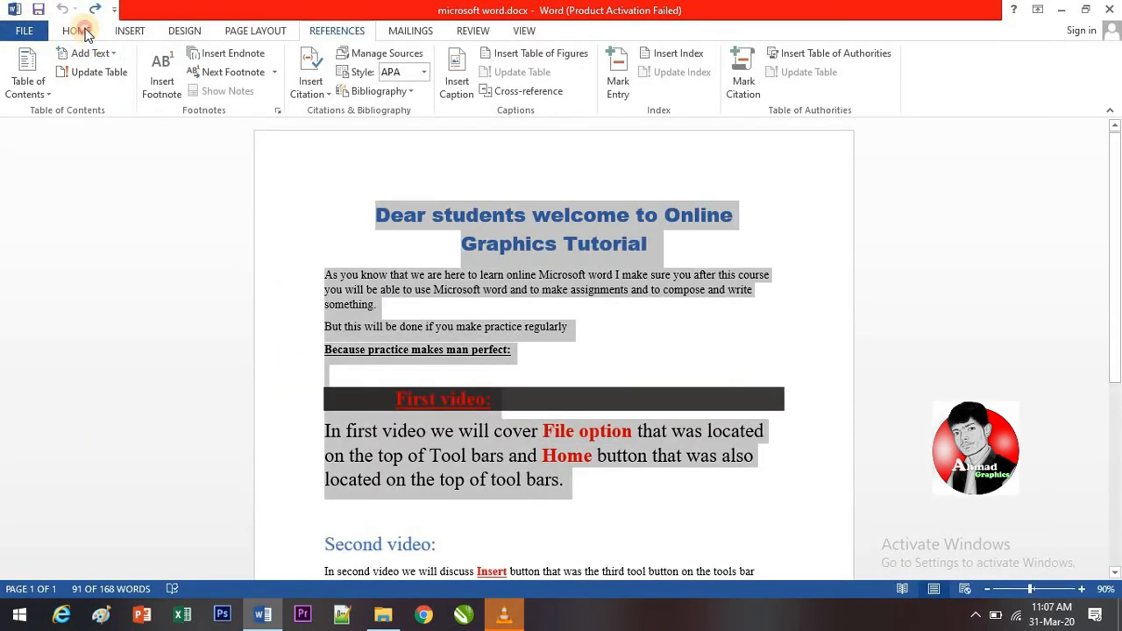
Step: Set the title "Dear students welcome to Online Graphics Tutorial" to Times New Roman, size 12
click(77, 30)
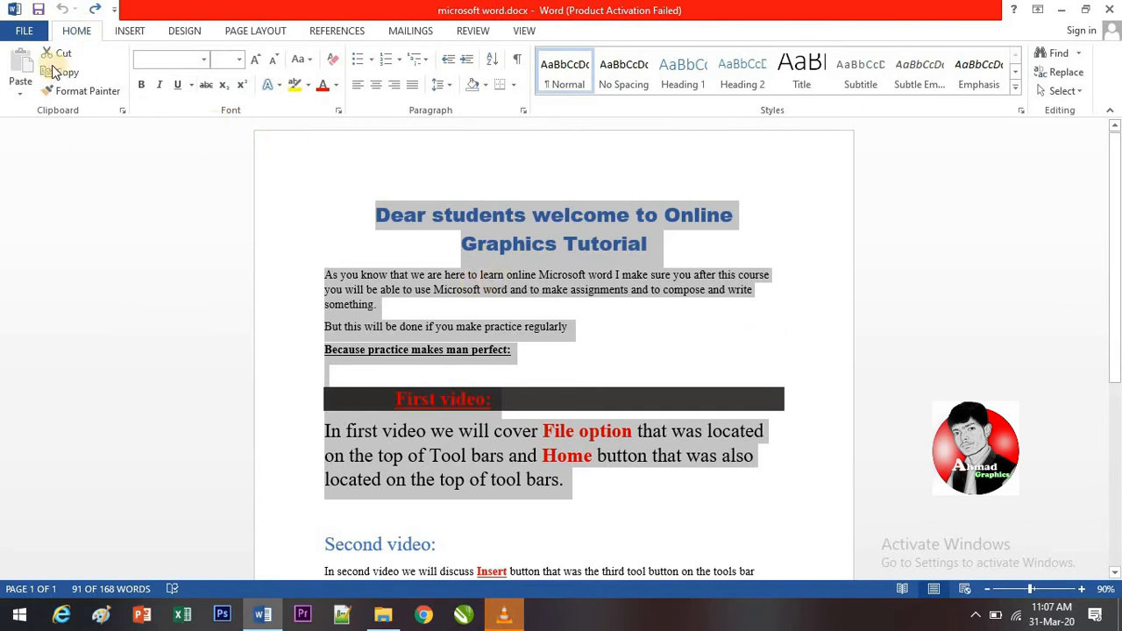
click(602, 399)
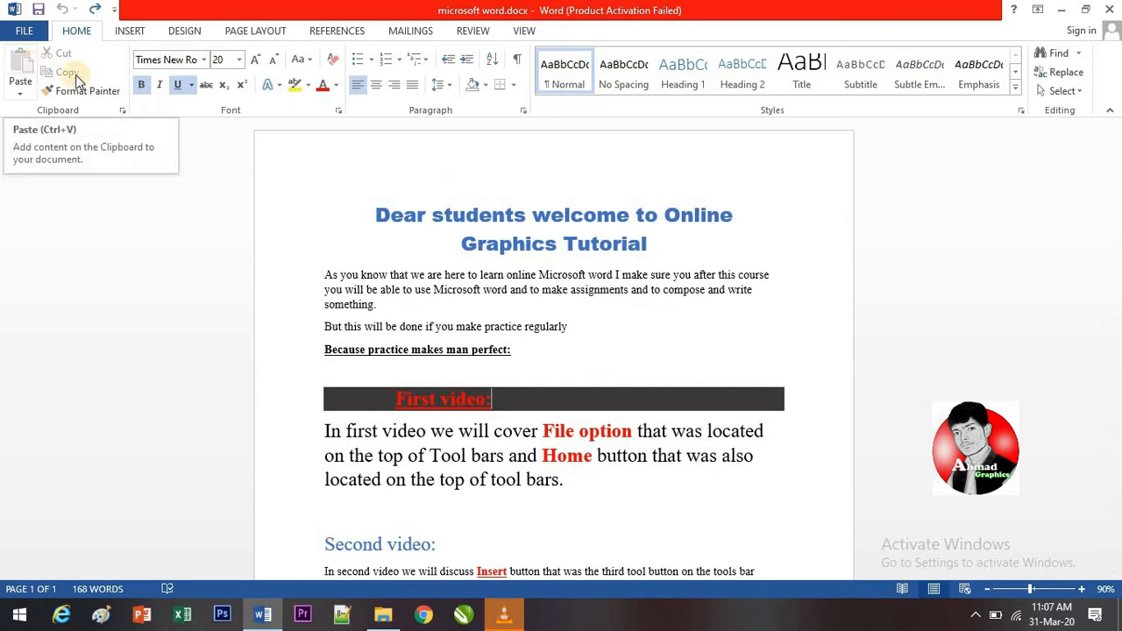
click(376, 214)
shift+click(646, 245)
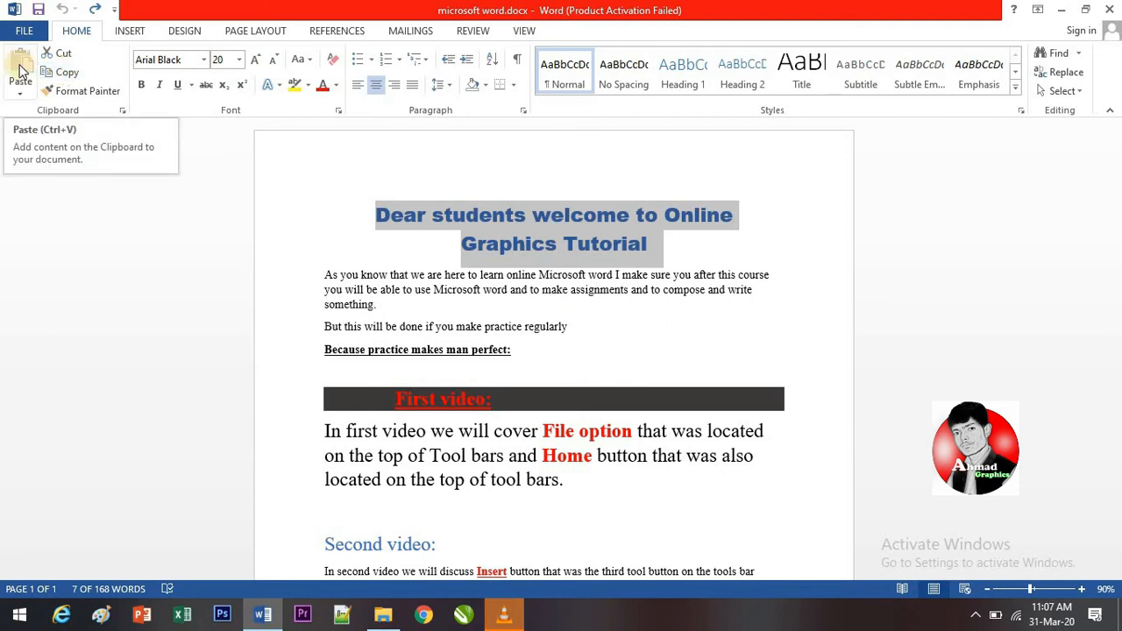
click(204, 59)
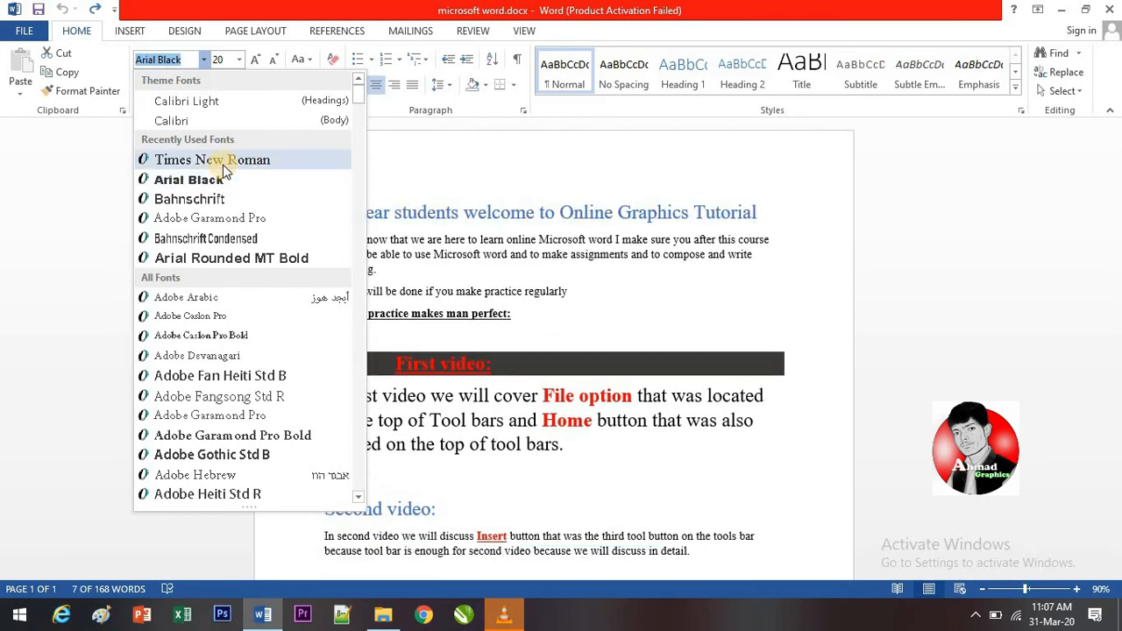
click(221, 163)
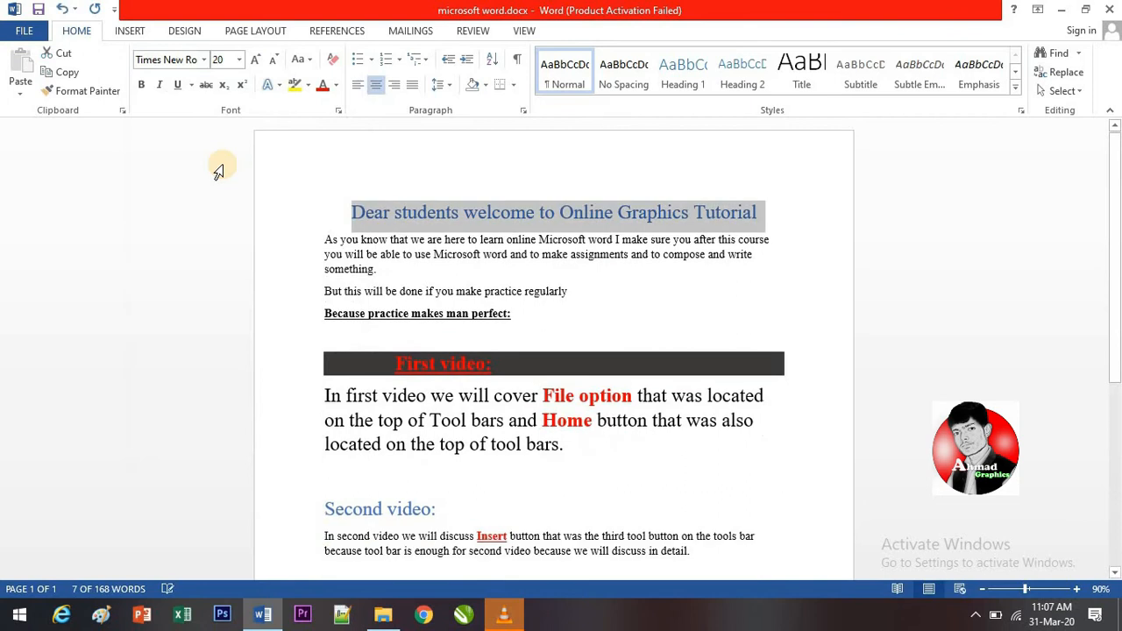
click(237, 61)
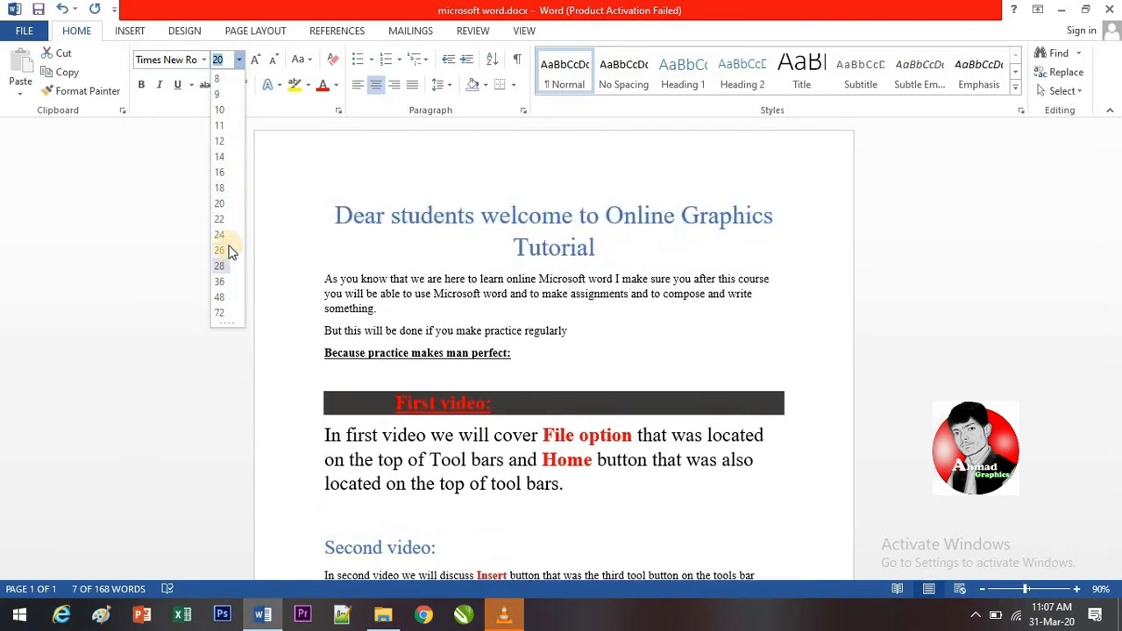
click(219, 149)
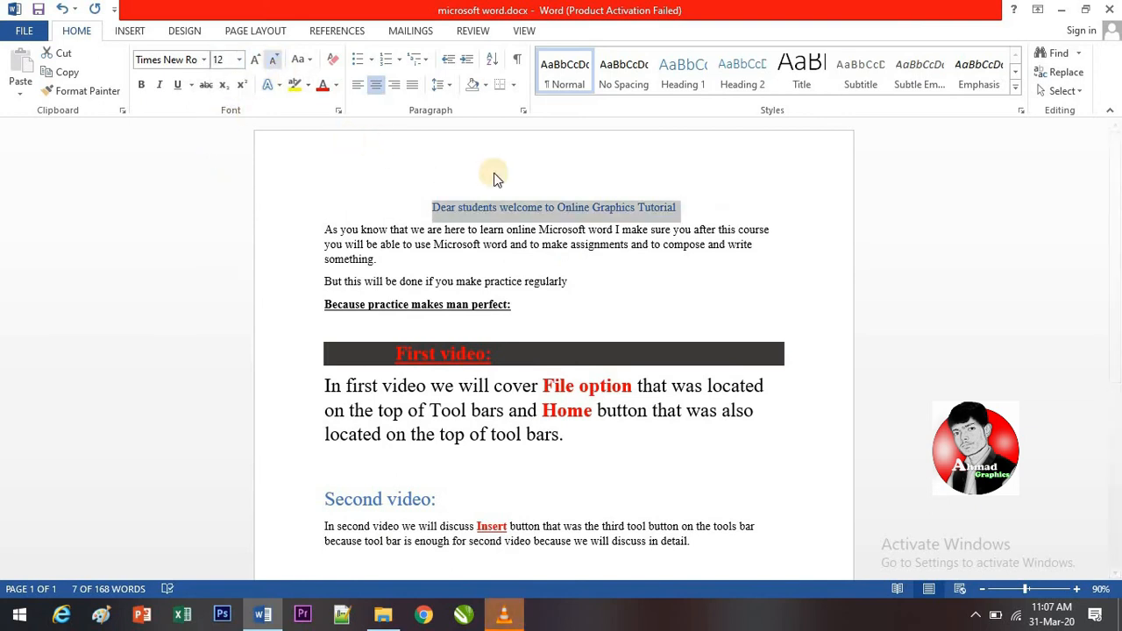
Step: Make the document title bold, italic and underlined
click(144, 85)
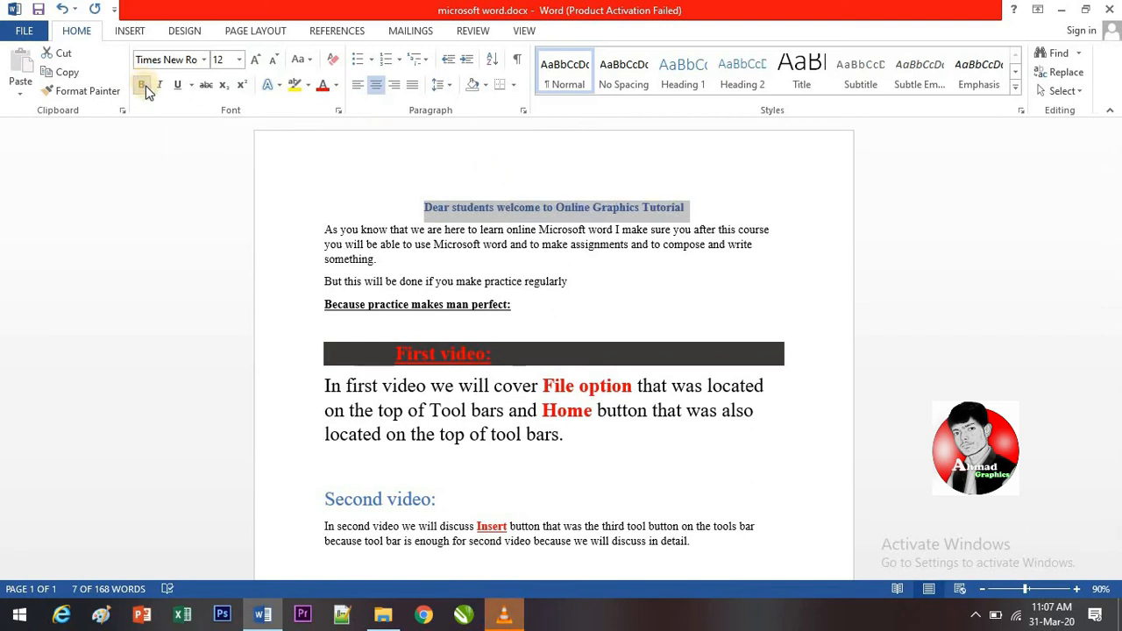
click(157, 88)
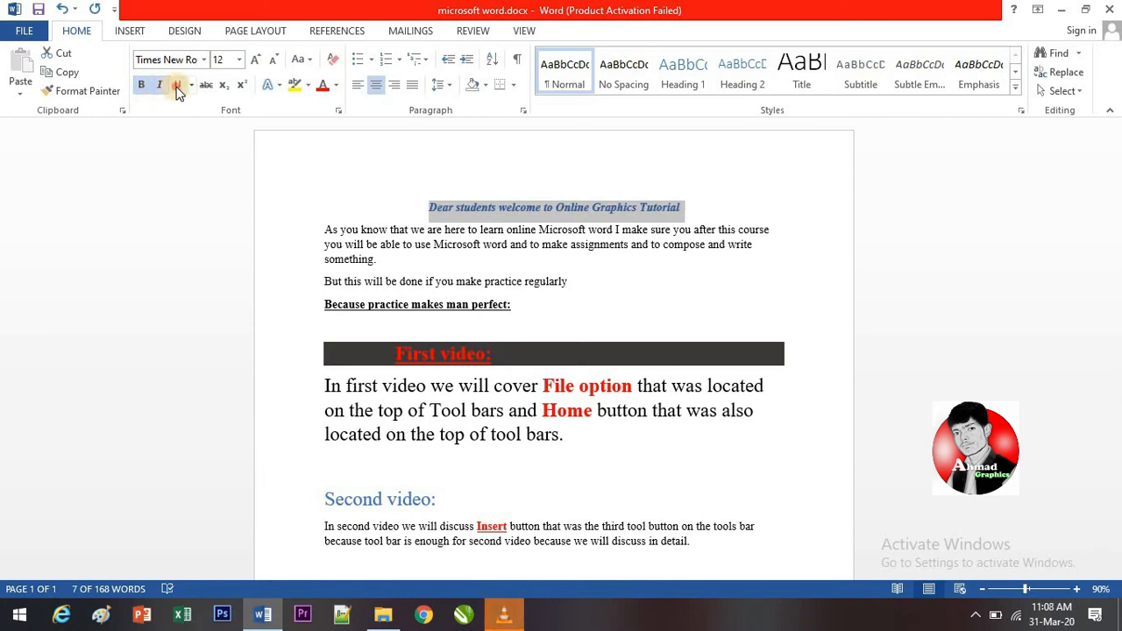
click(180, 90)
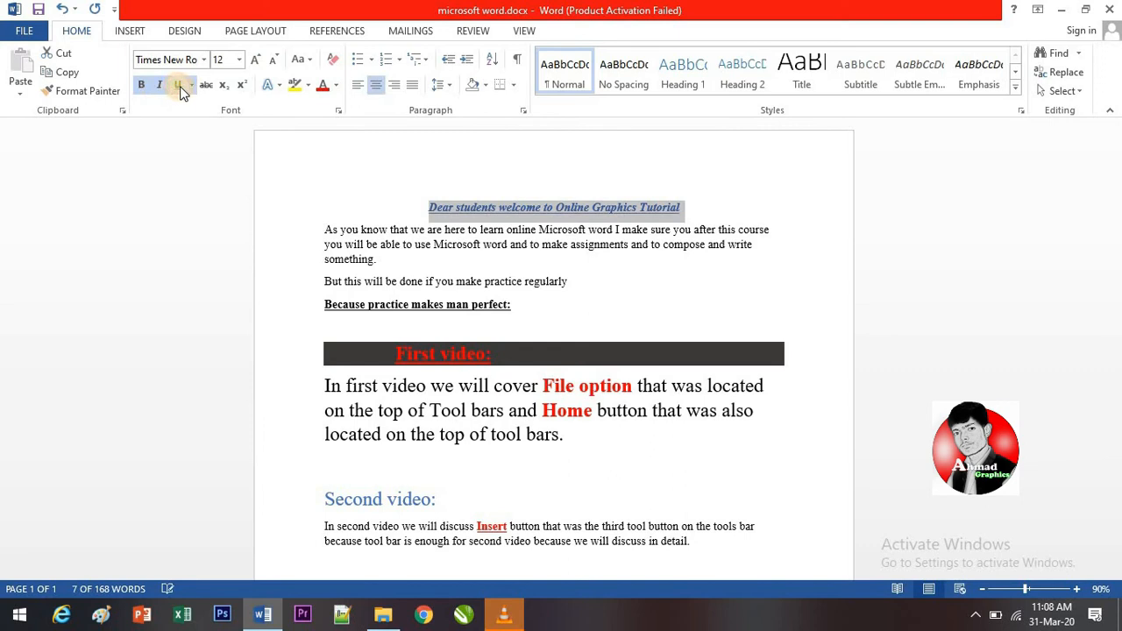
Step: Try superscript on the title, and format it as subscript instead
click(225, 87)
click(229, 91)
click(245, 90)
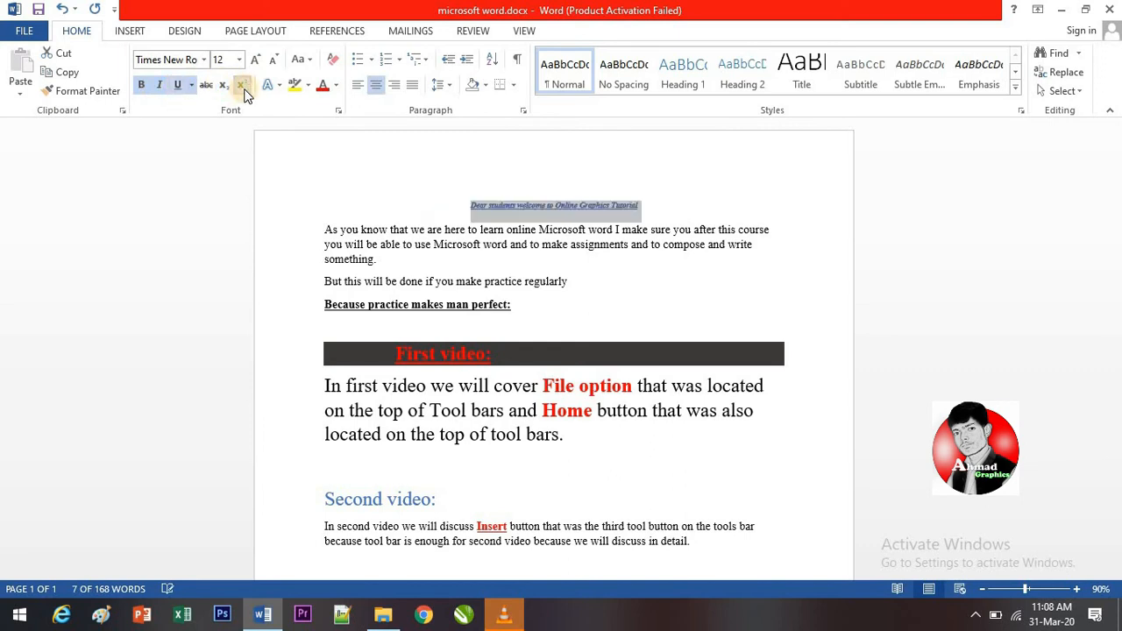
click(245, 90)
click(224, 88)
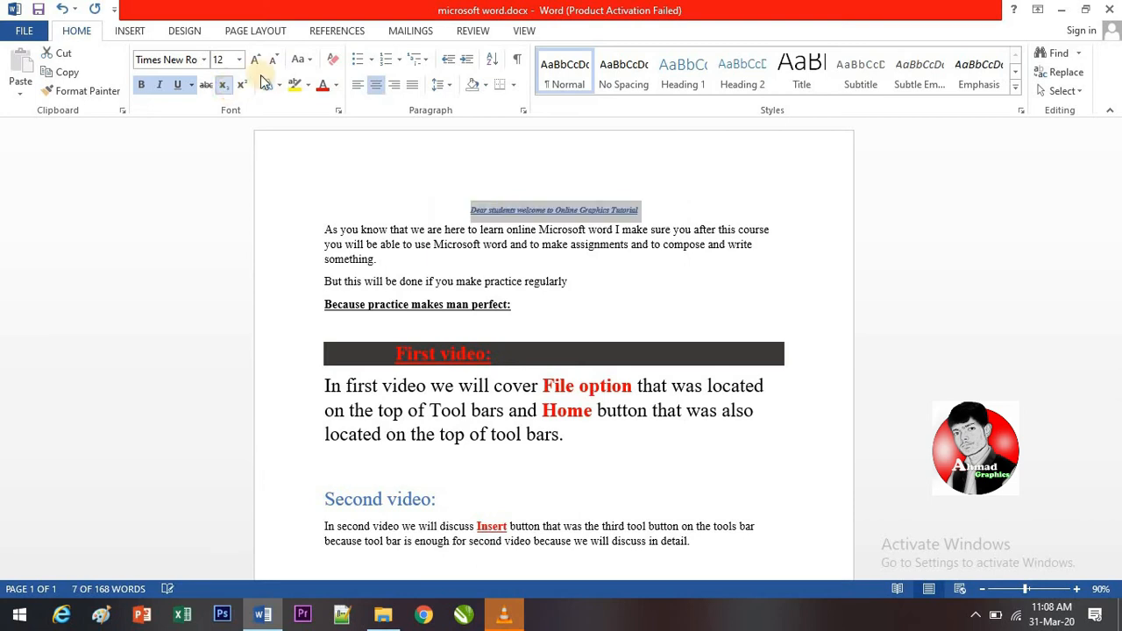
Step: Enlarge the title's font stepwise to size 26
click(256, 64)
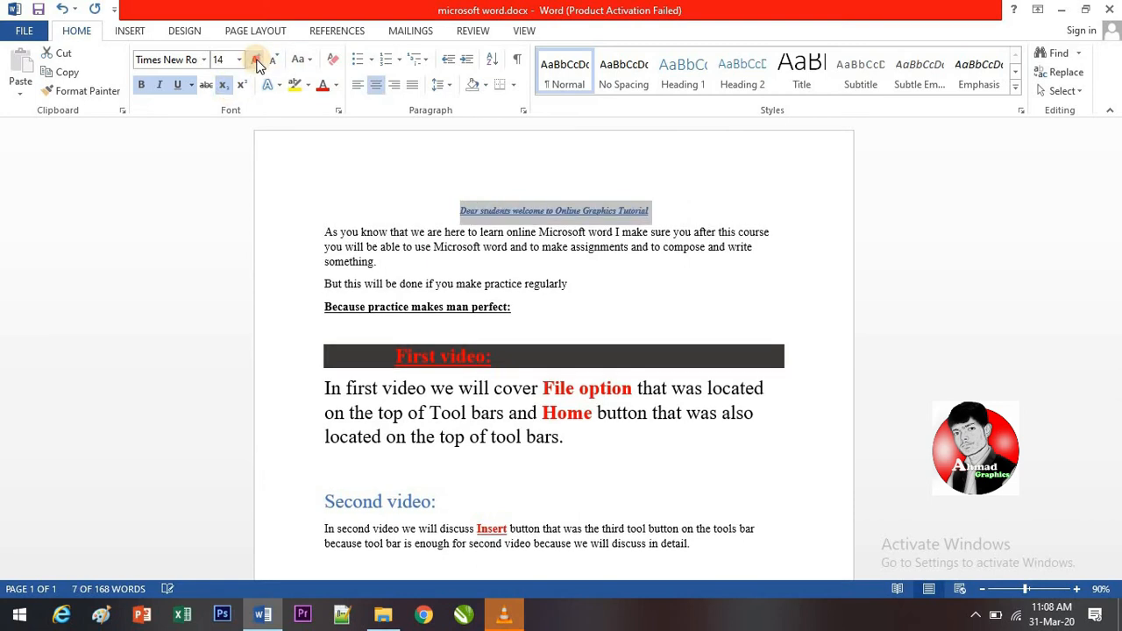
click(256, 63)
click(256, 63)
click(256, 63)
click(256, 63)
click(256, 63)
click(256, 63)
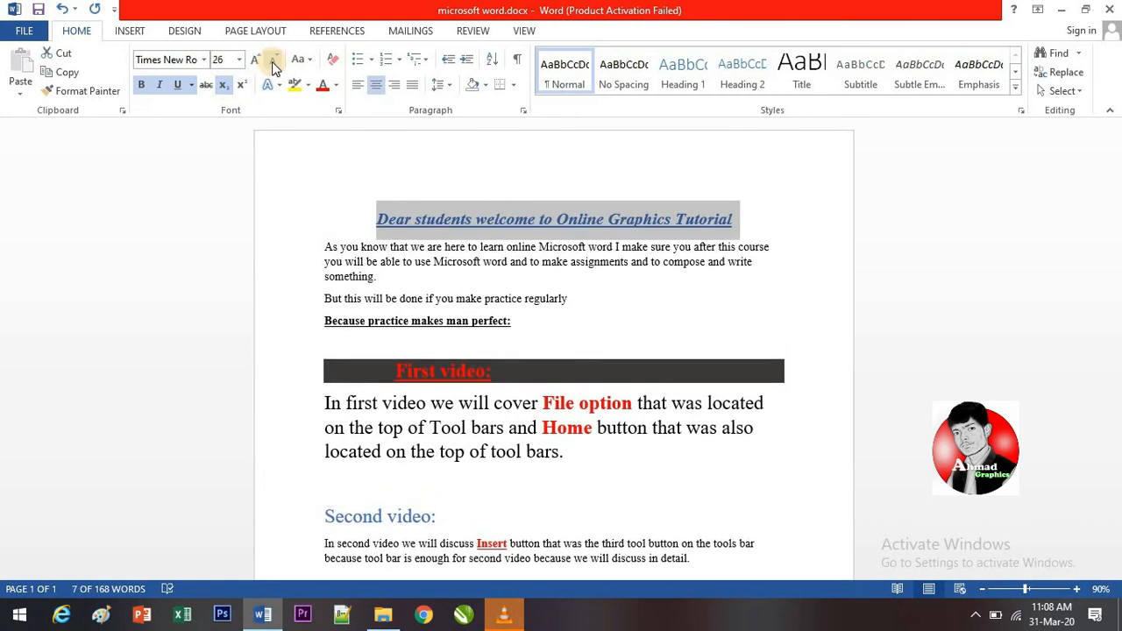
Step: Shrink the title's font stepwise to size 16
click(274, 63)
click(274, 64)
click(274, 63)
click(274, 64)
click(274, 63)
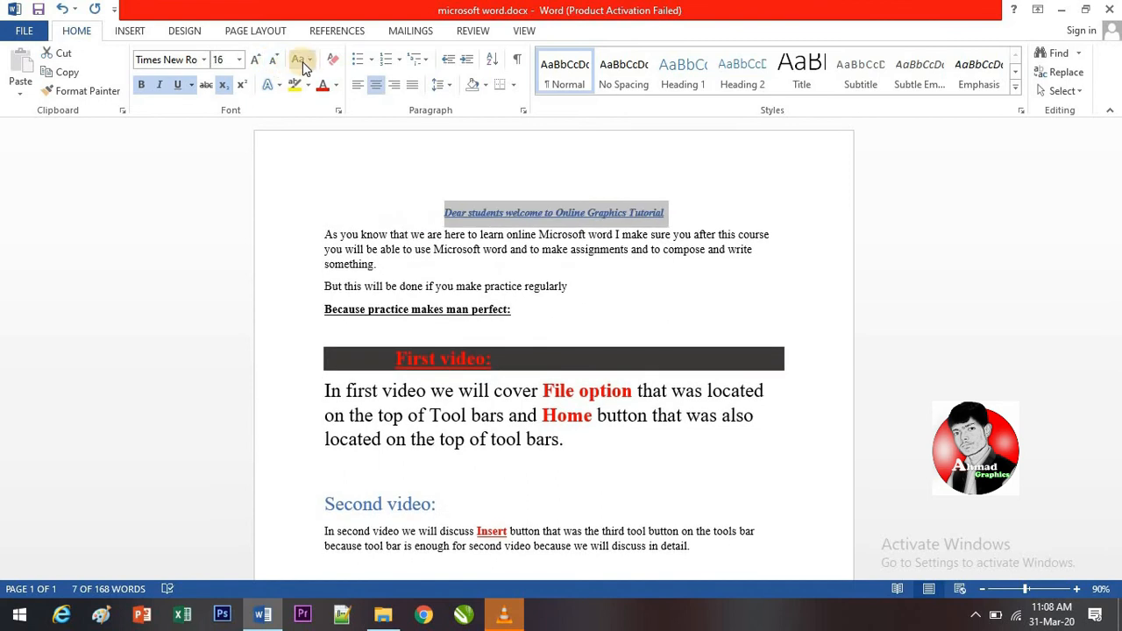
click(311, 63)
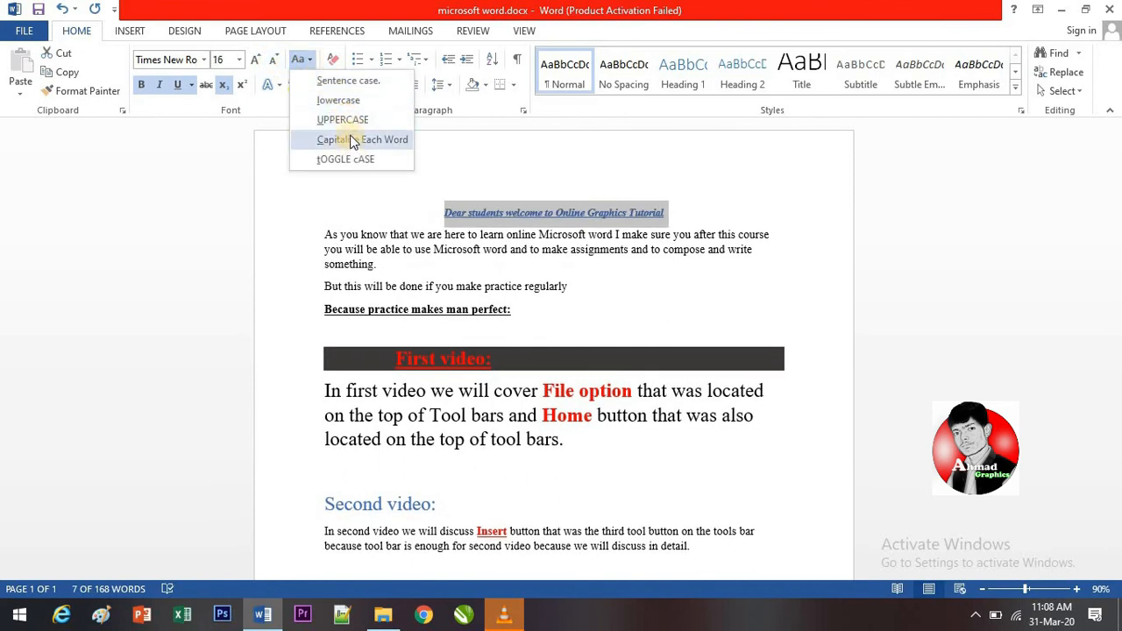
click(340, 85)
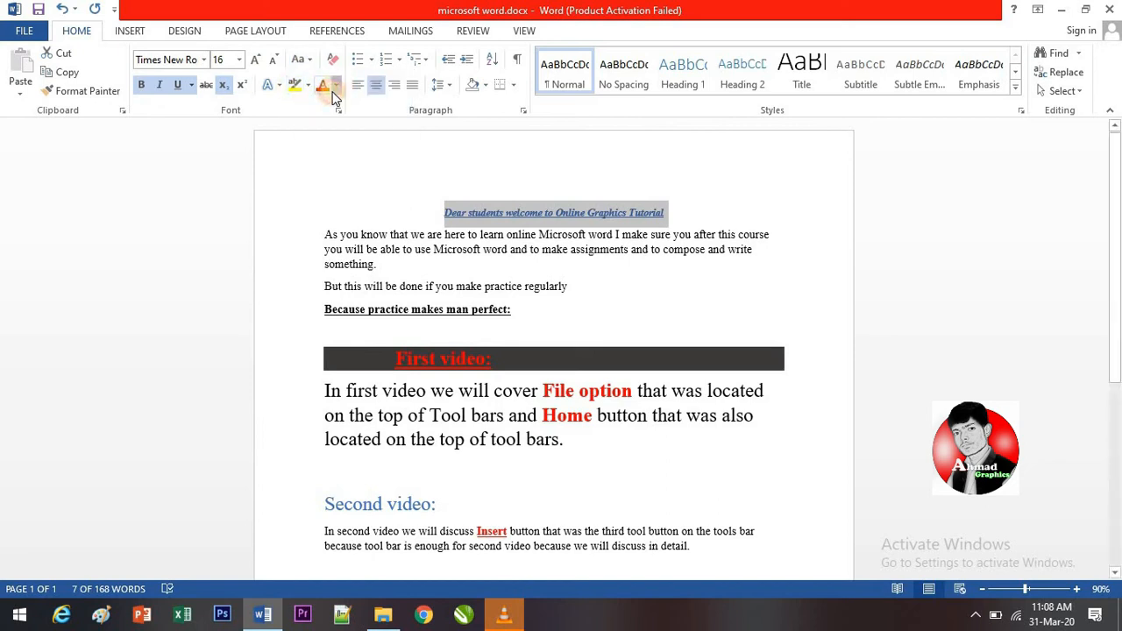
Step: Try an orange font colour on the title, and set it to Automatic black
click(335, 86)
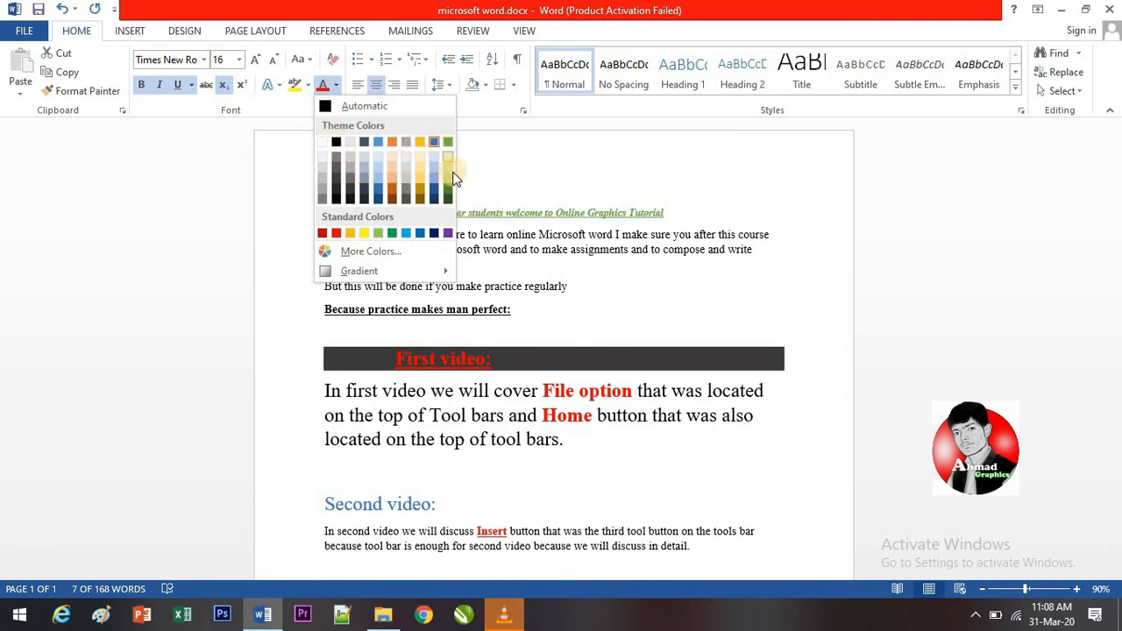
click(398, 177)
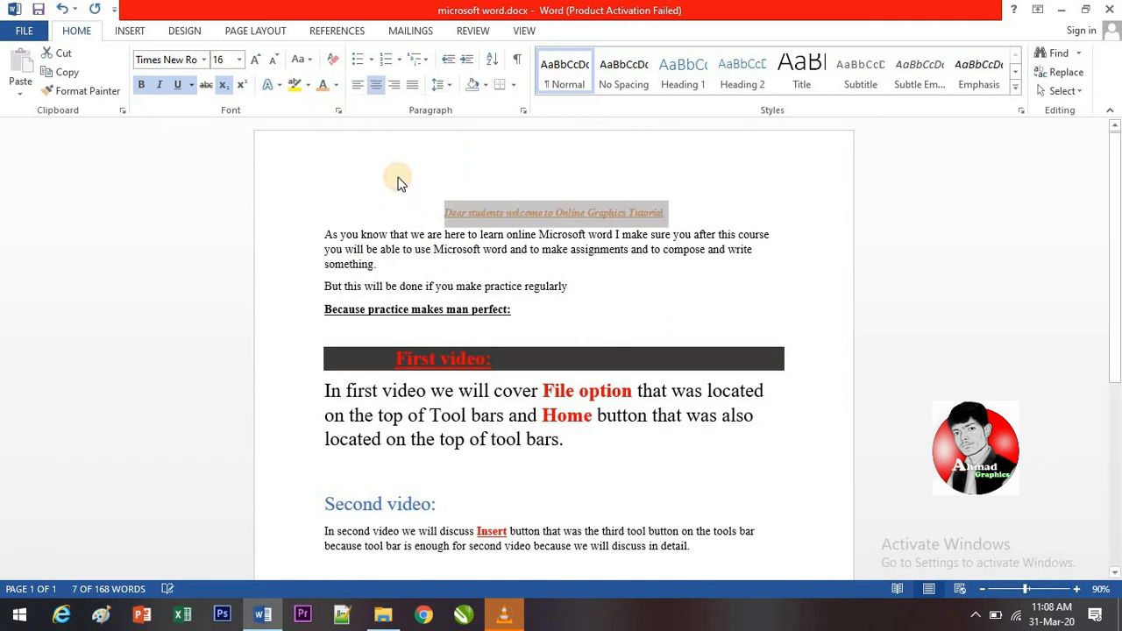
click(337, 85)
click(330, 103)
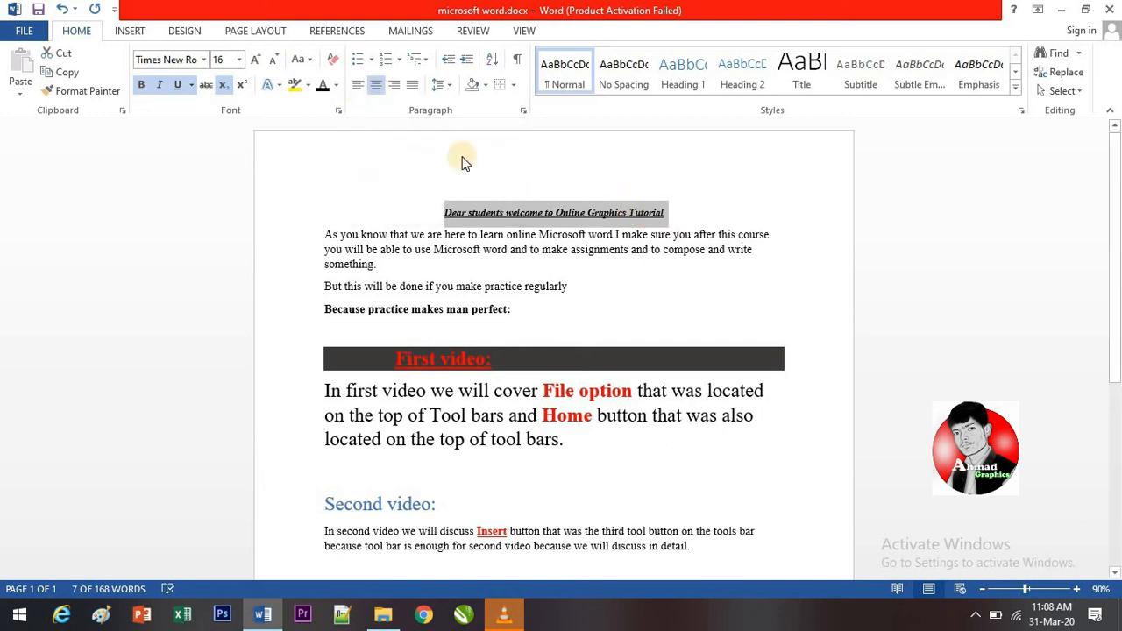
Step: Try left, centre and right alignment on the title, and set it to justified
click(359, 86)
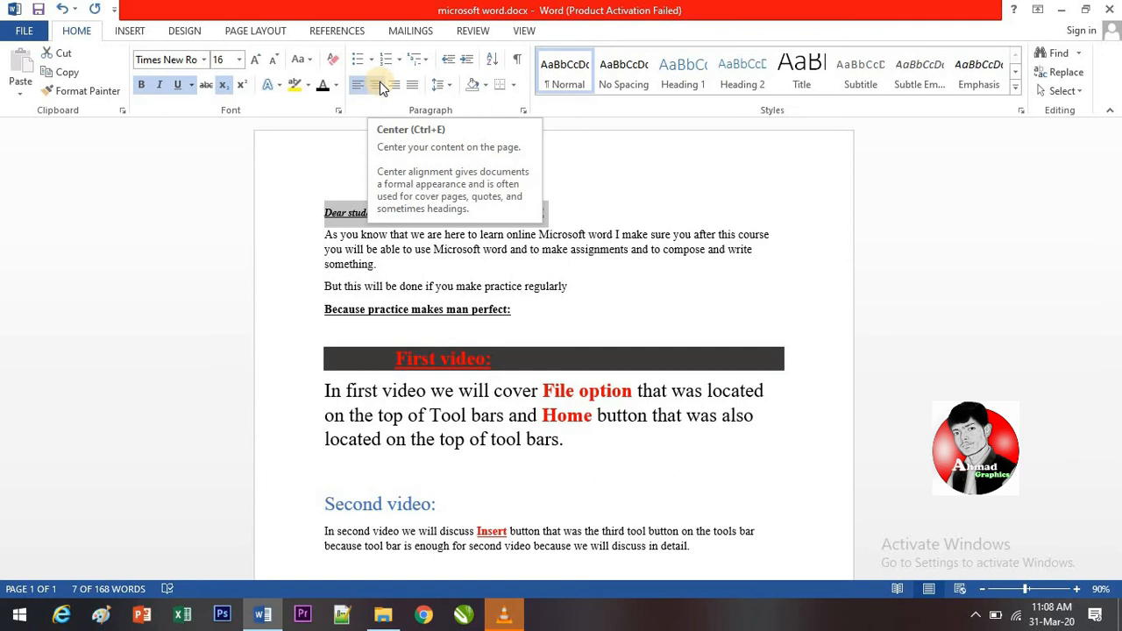
click(380, 85)
click(395, 85)
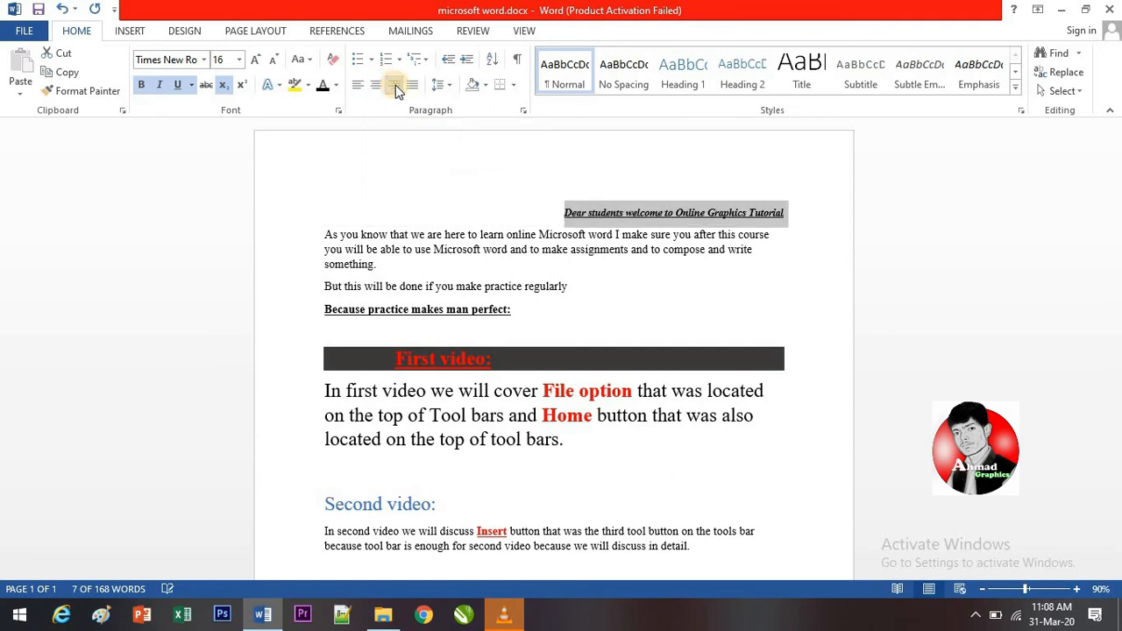
click(410, 88)
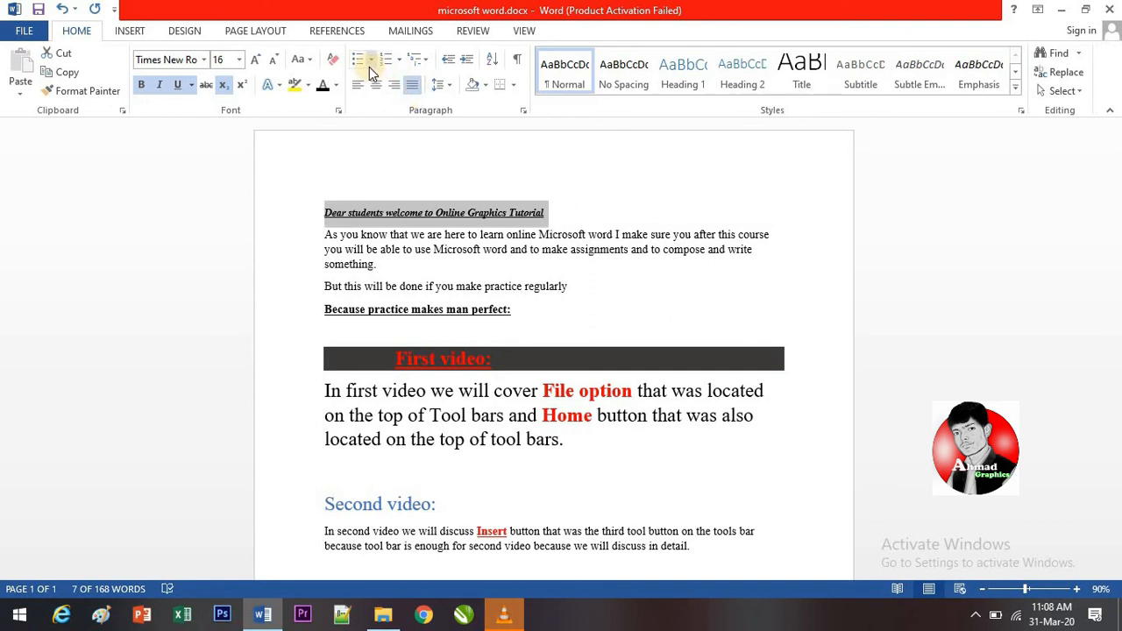
Step: Turn the introductory paragraph starting "As you know that we are here" into a bulleted item
drag(327, 235, 376, 265)
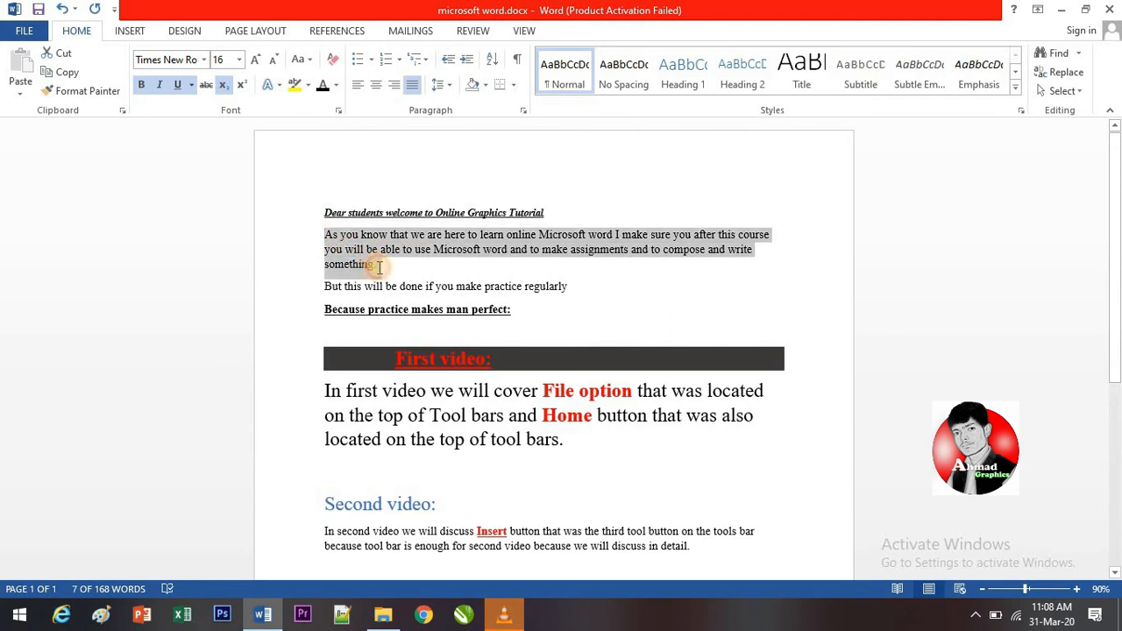
click(357, 61)
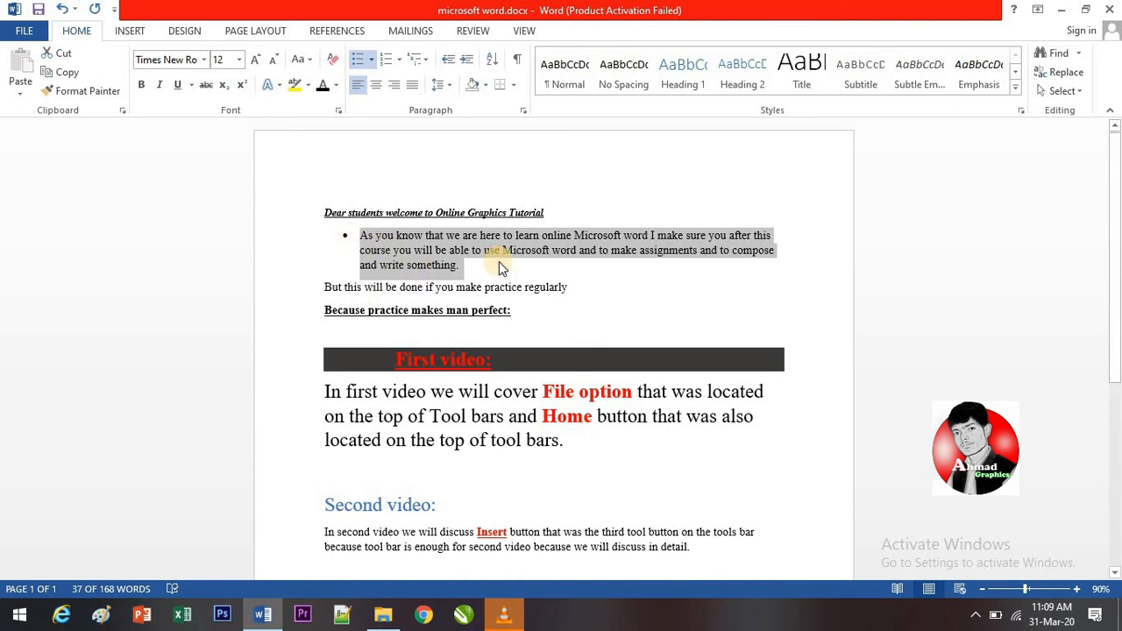
Step: Change the introductory paragraph's bullet to the multicoloured symbol from the bullet library
right_click(372, 63)
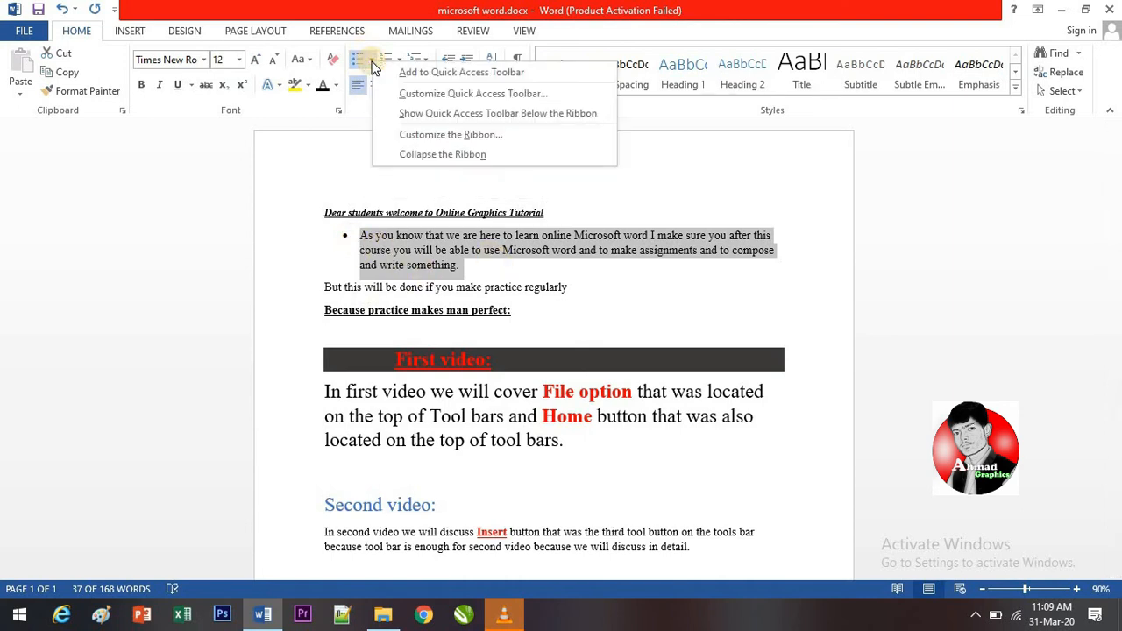
click(371, 61)
click(371, 59)
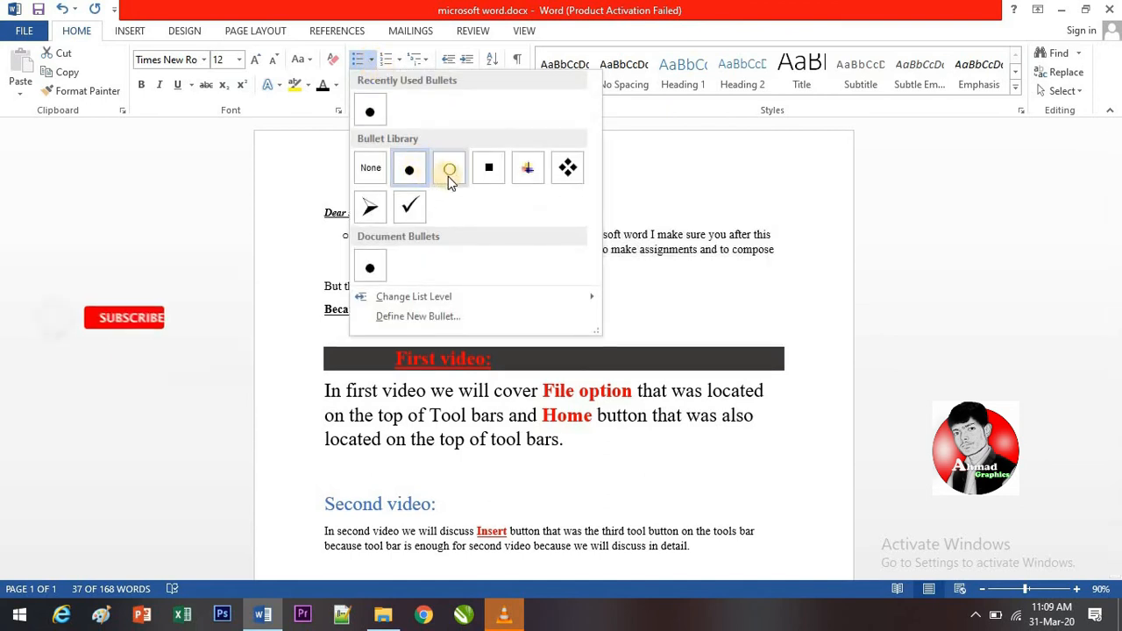
click(527, 168)
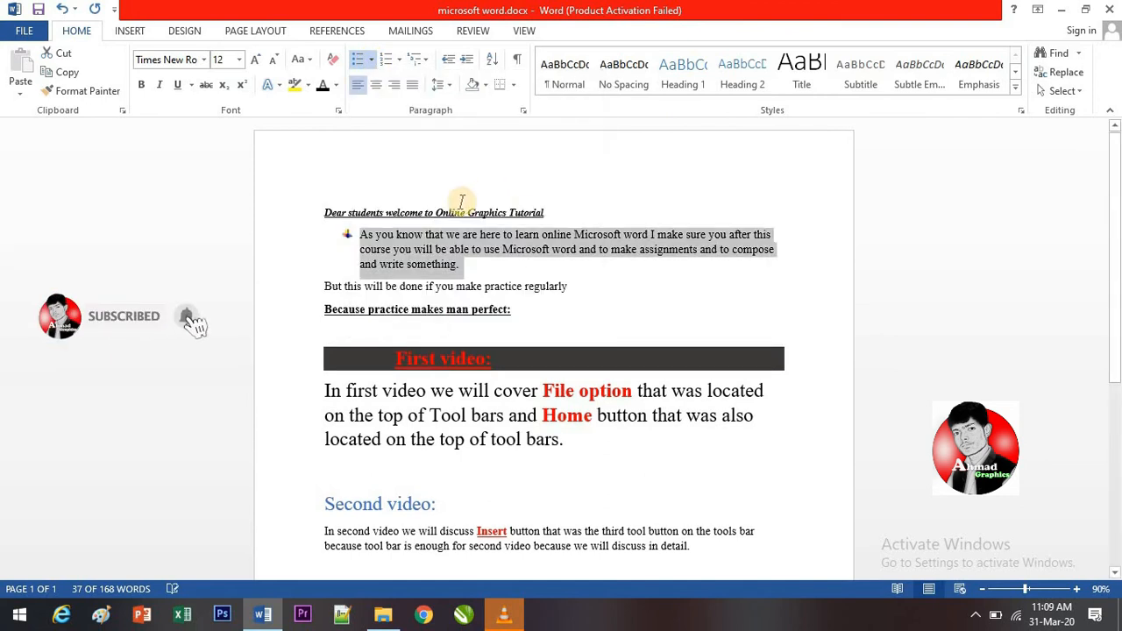
click(462, 203)
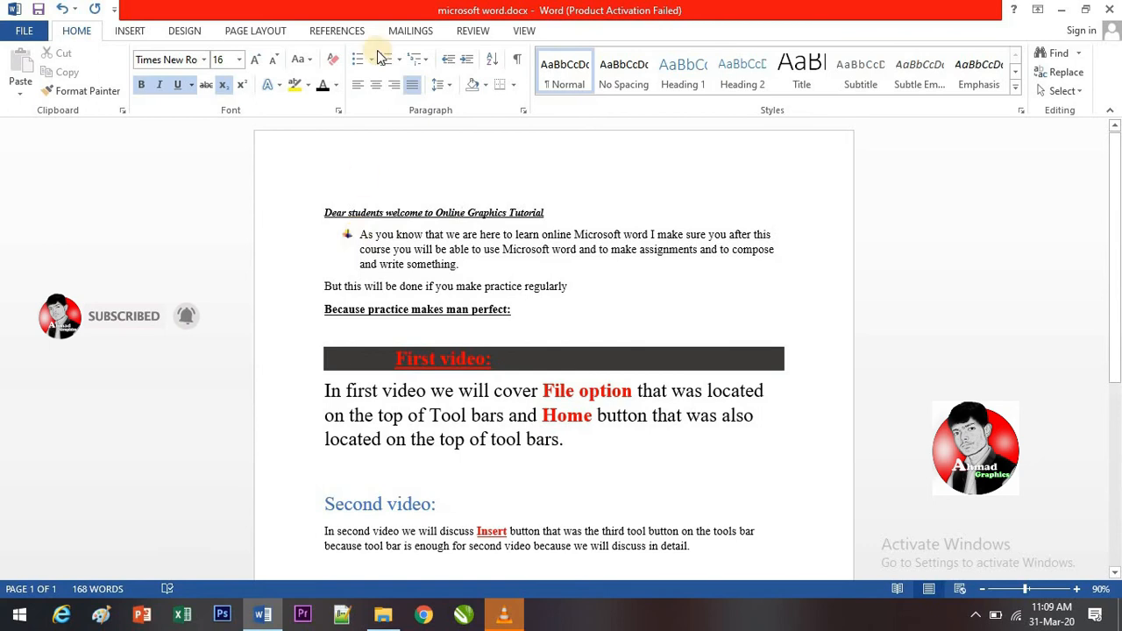
Step: Select the introductory paragraph and examine the numbering and multilevel list styles available for it
triple_click(442, 252)
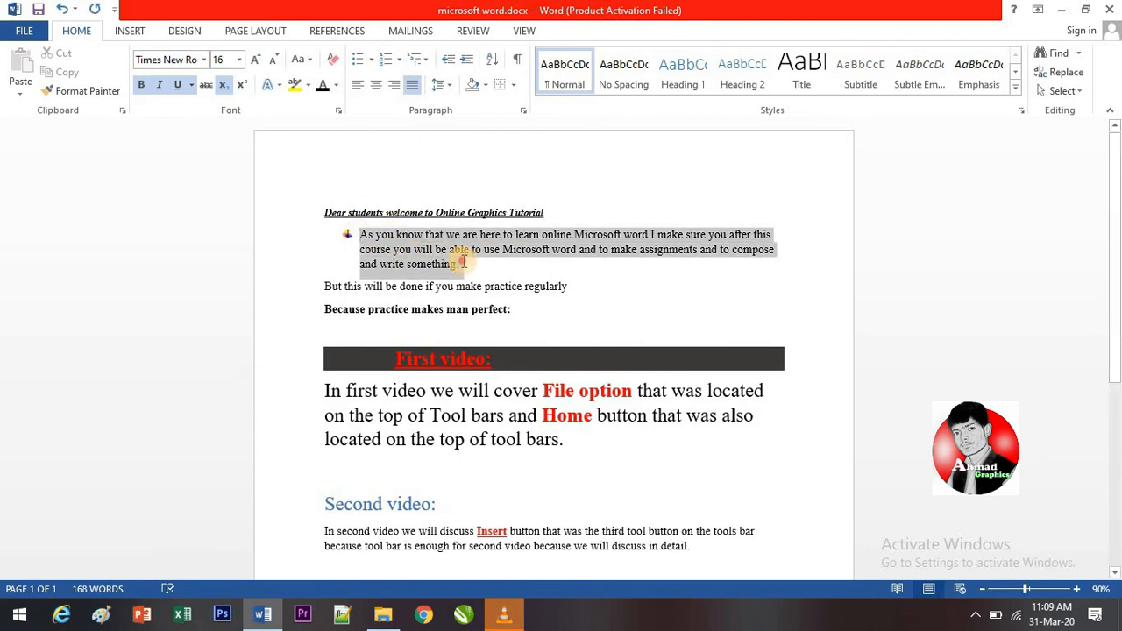
click(400, 63)
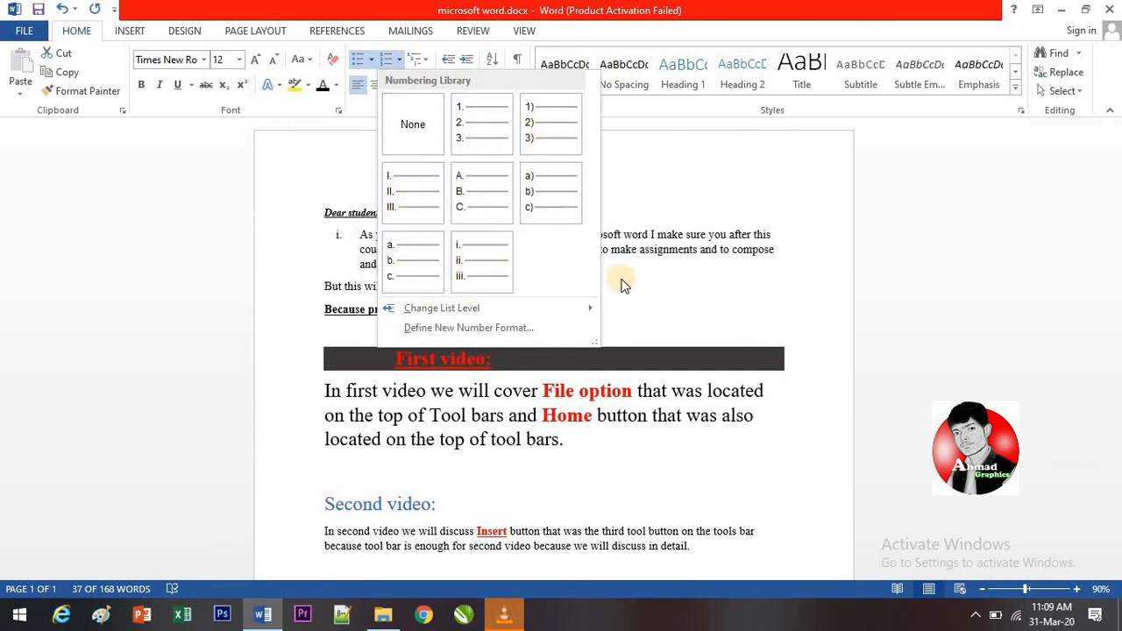
key(Escape)
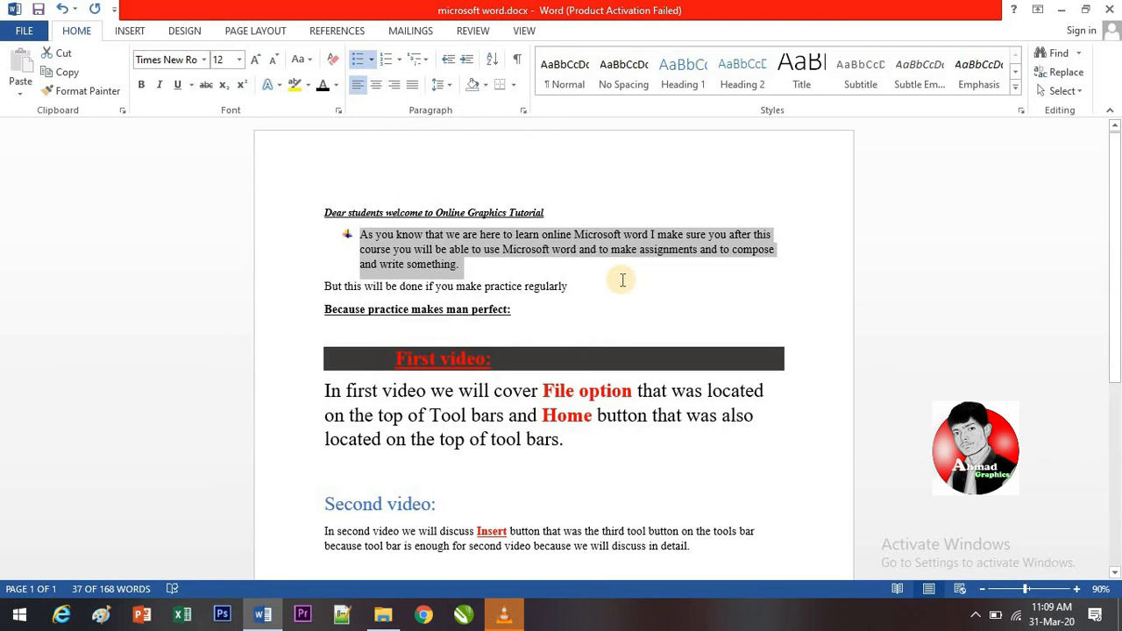
click(431, 54)
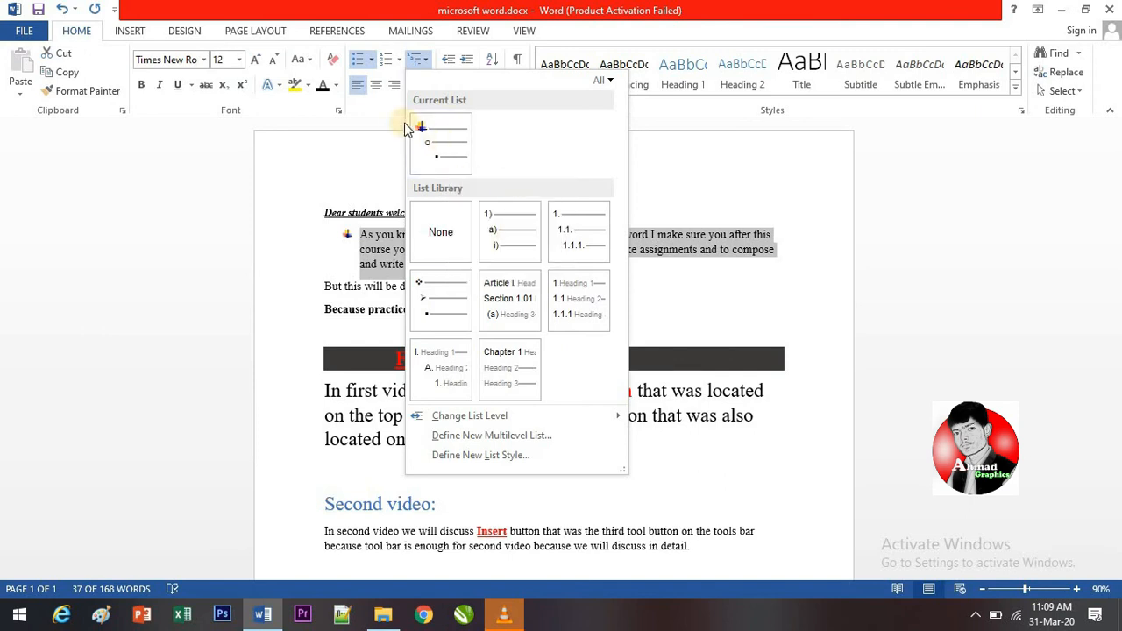
click(309, 154)
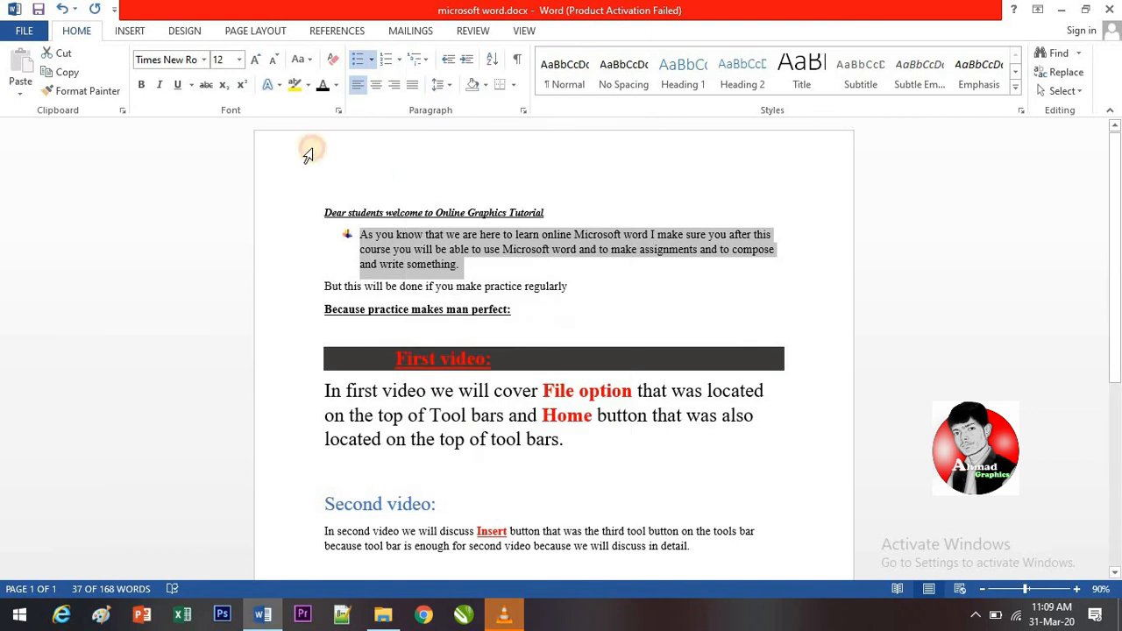
Step: Increase the bulleted introductory paragraph's indent by several levels, and decrease it by one level
click(463, 60)
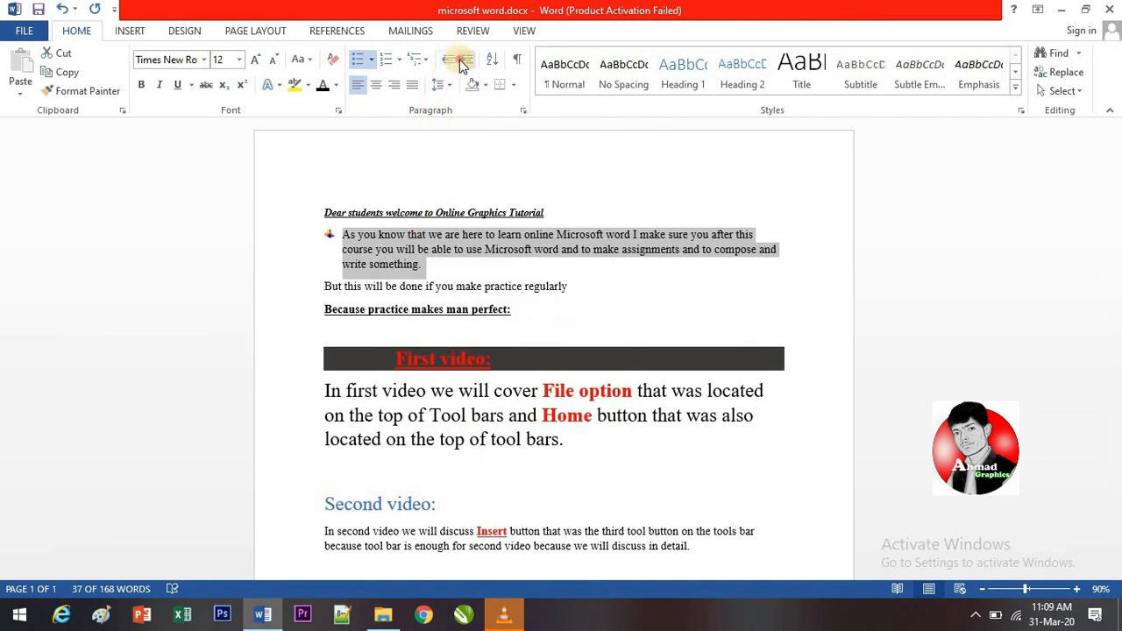
click(463, 62)
click(463, 61)
click(461, 62)
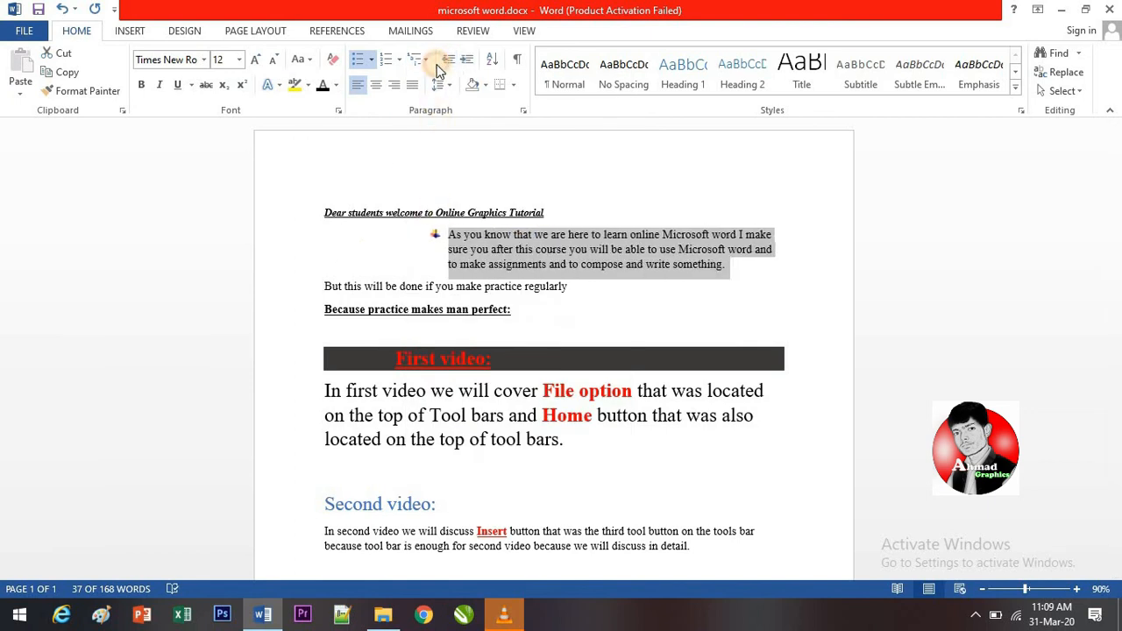
click(447, 60)
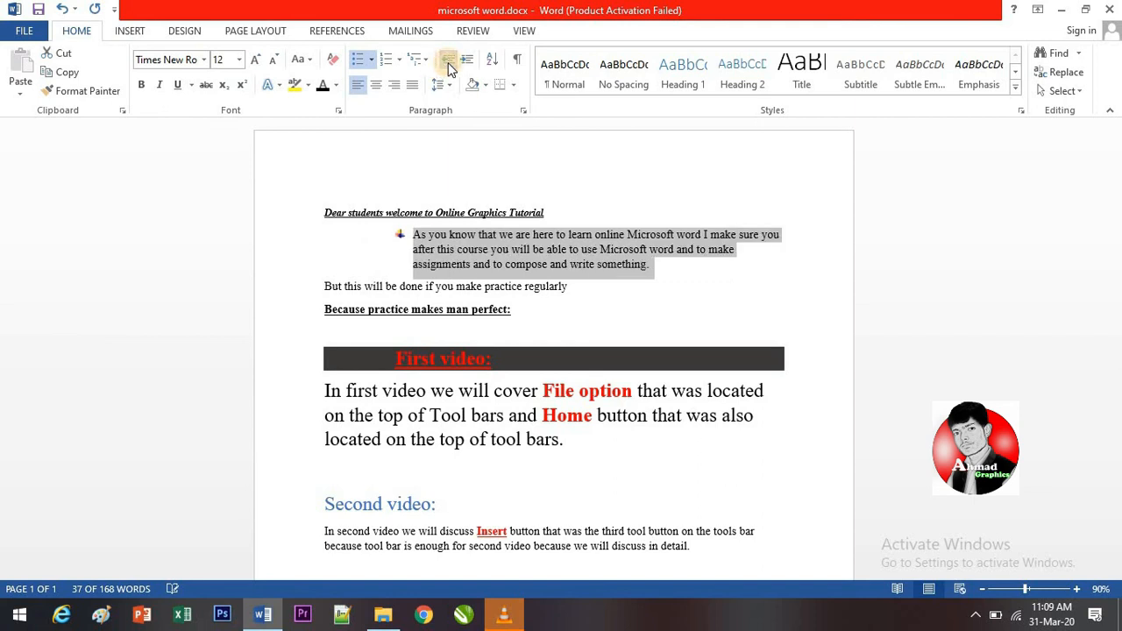
Step: Review the line spacing choices for the introductory paragraph and apply the Heading 1 style to it
click(443, 84)
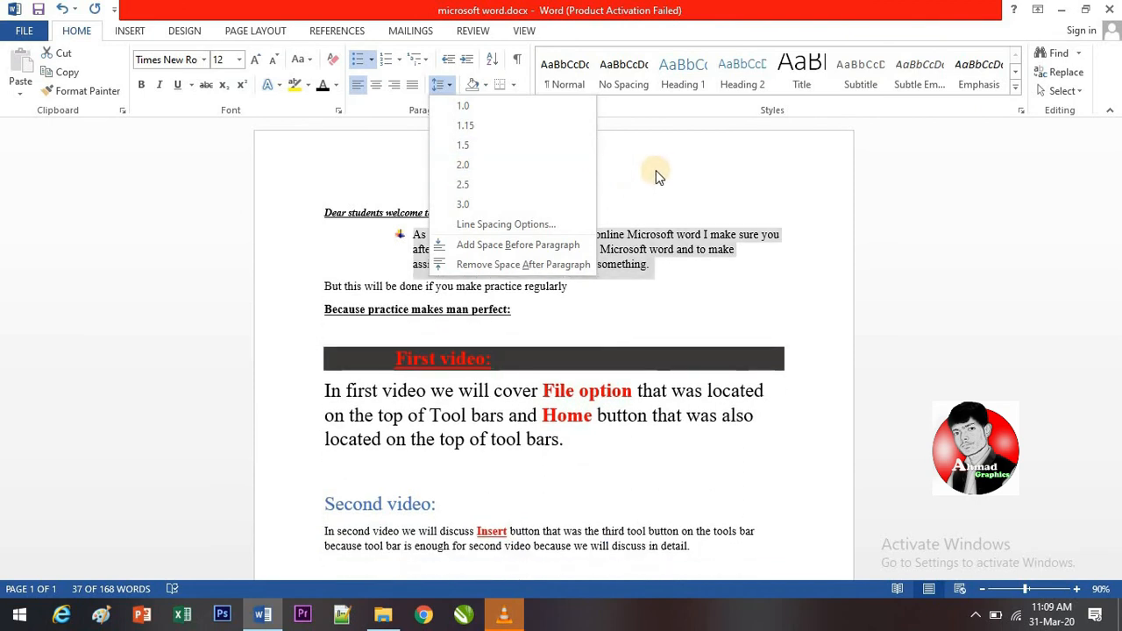
click(664, 170)
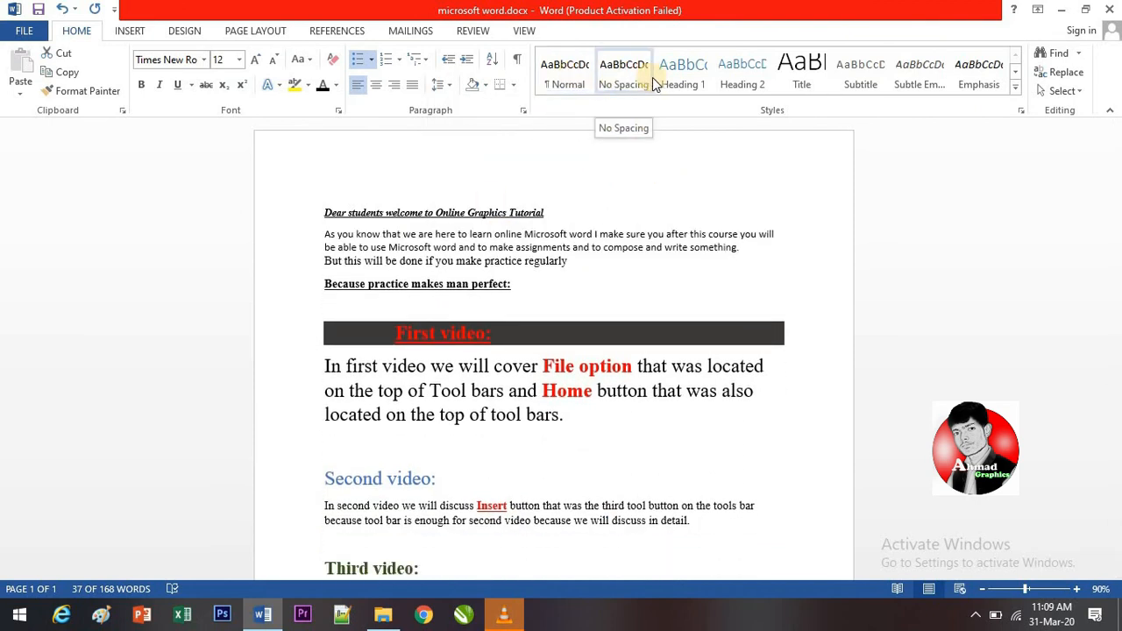
click(683, 77)
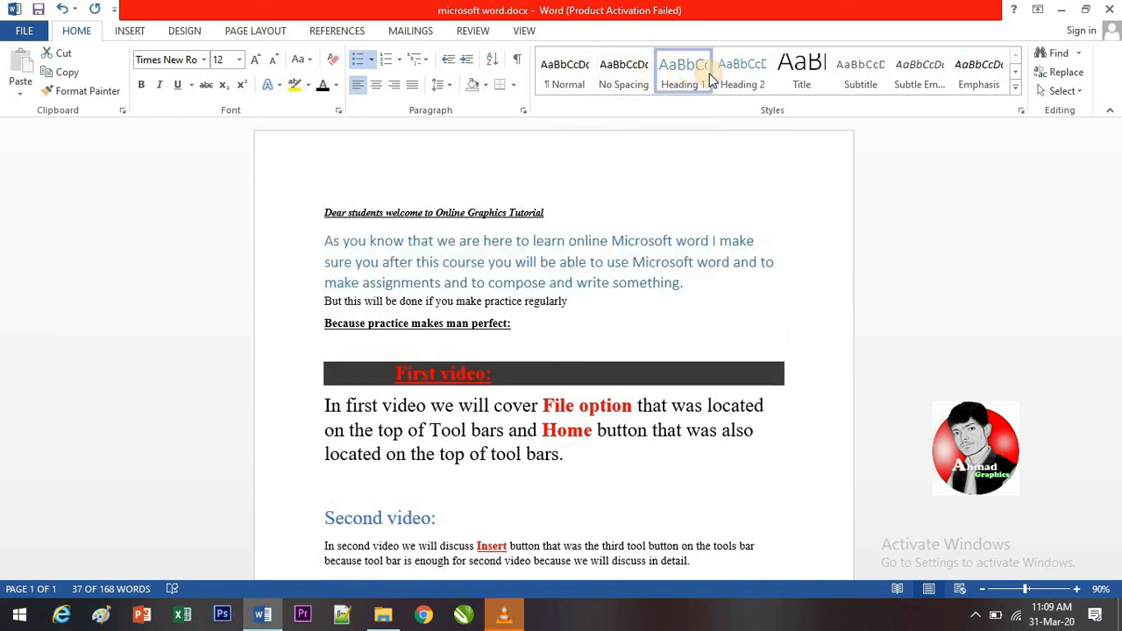
click(203, 59)
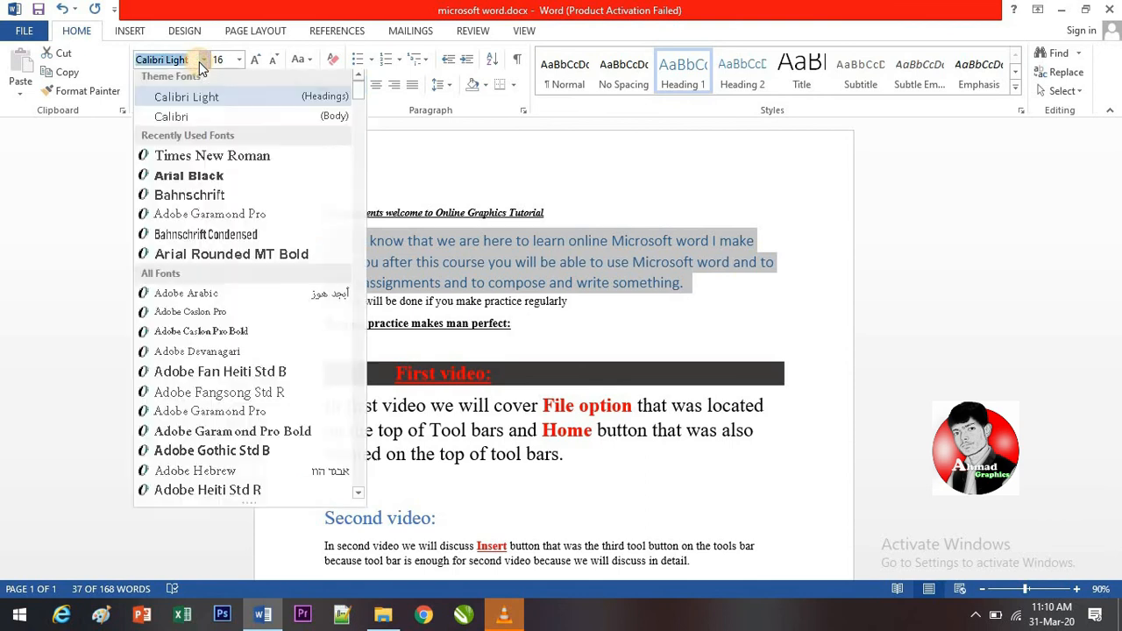
click(1022, 156)
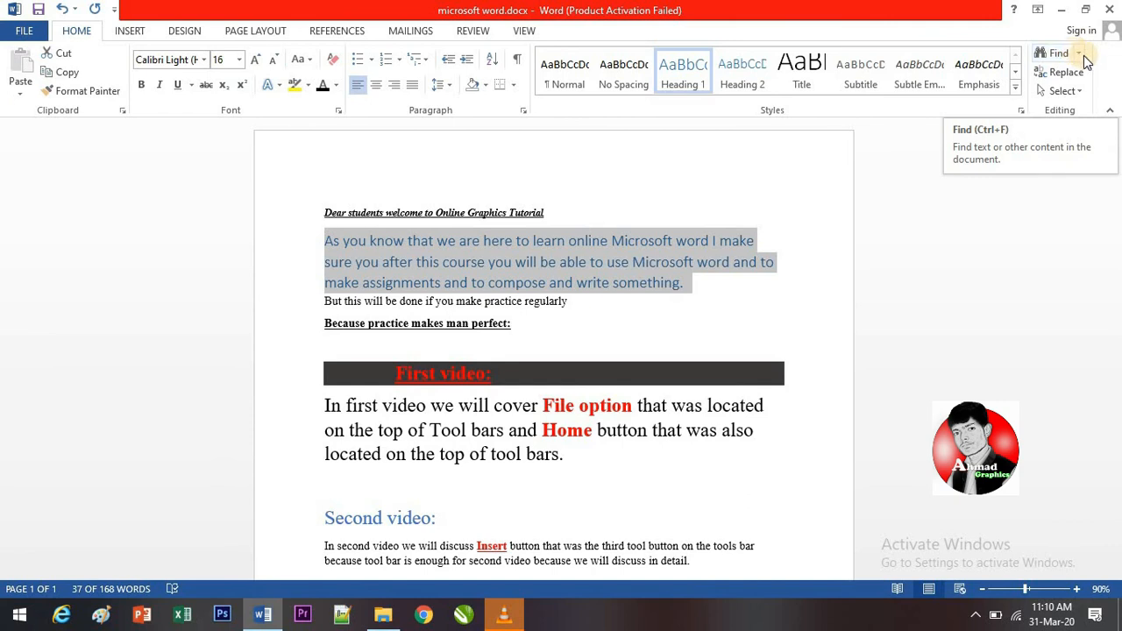
Step: Search the document for the word "dear"
click(1077, 54)
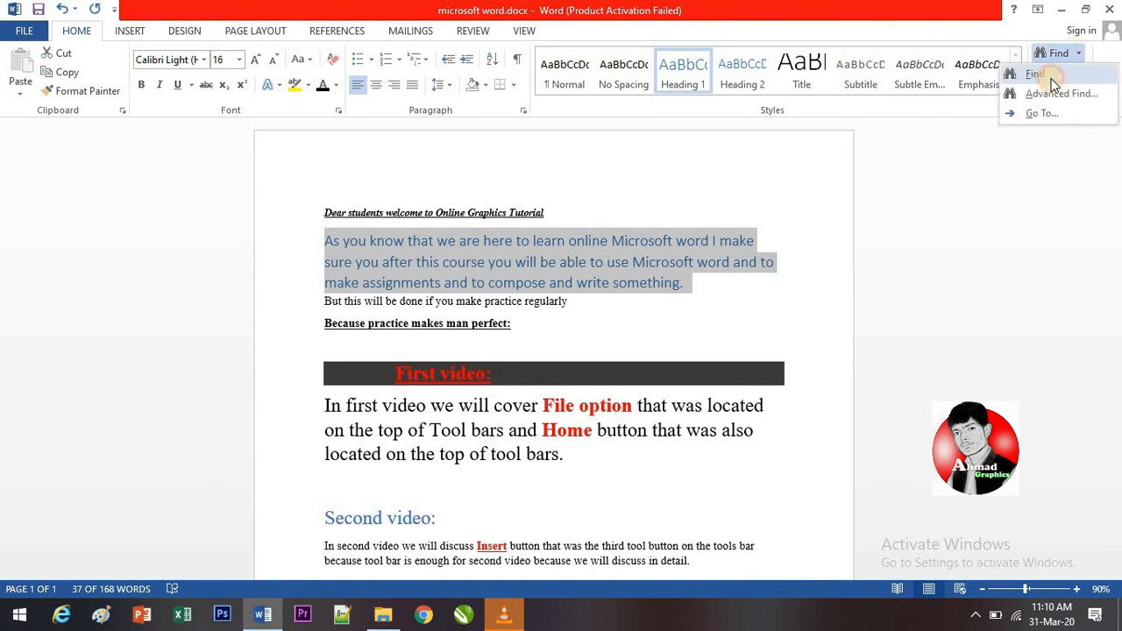
click(1050, 75)
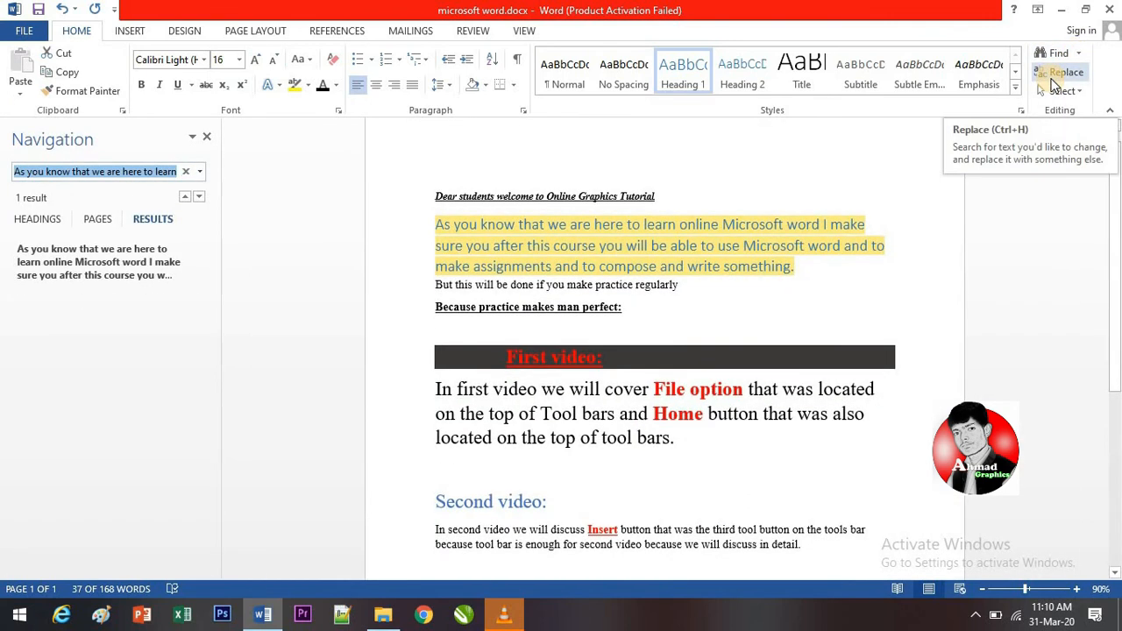
text(dear)
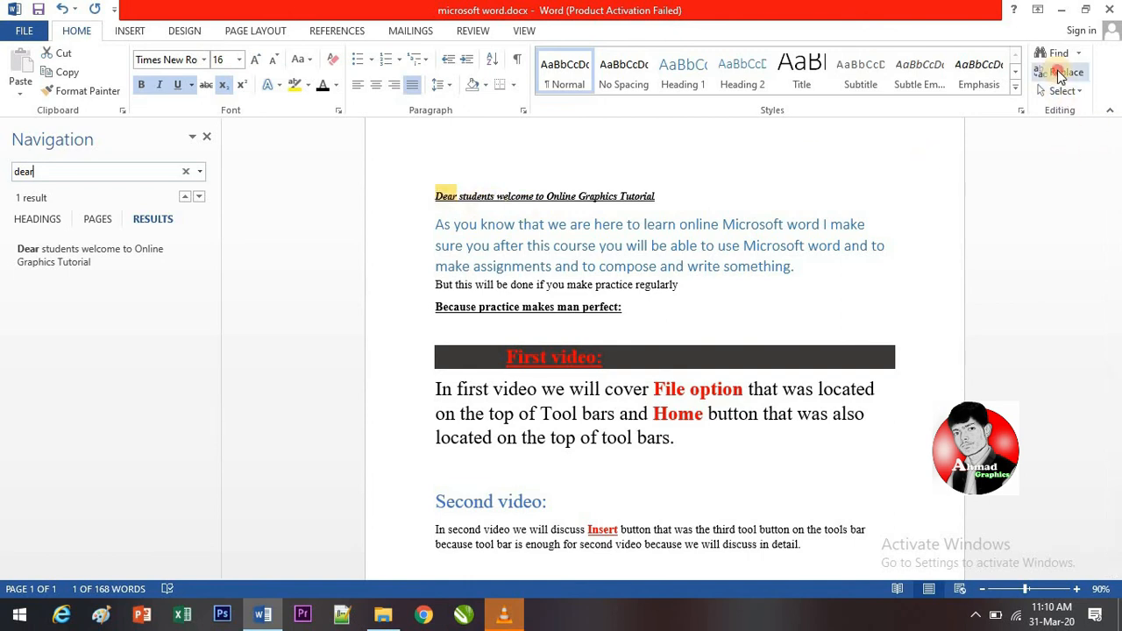
Step: Try to replace "Dear" with "dears" in the document, and close Find and Replace
click(1059, 73)
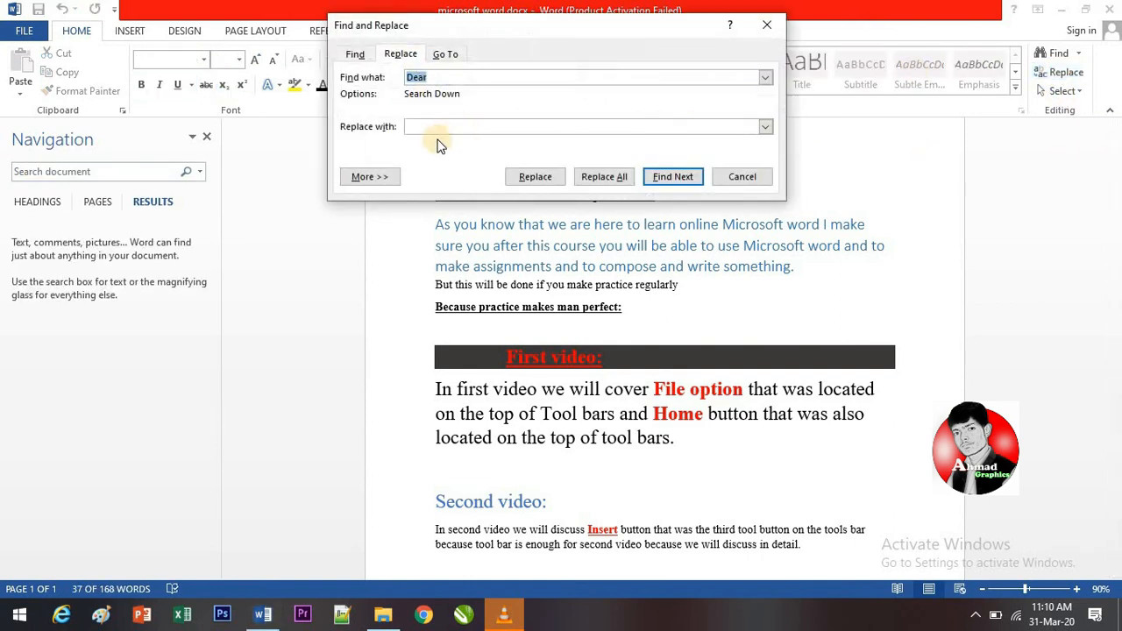
click(431, 125)
text(de)
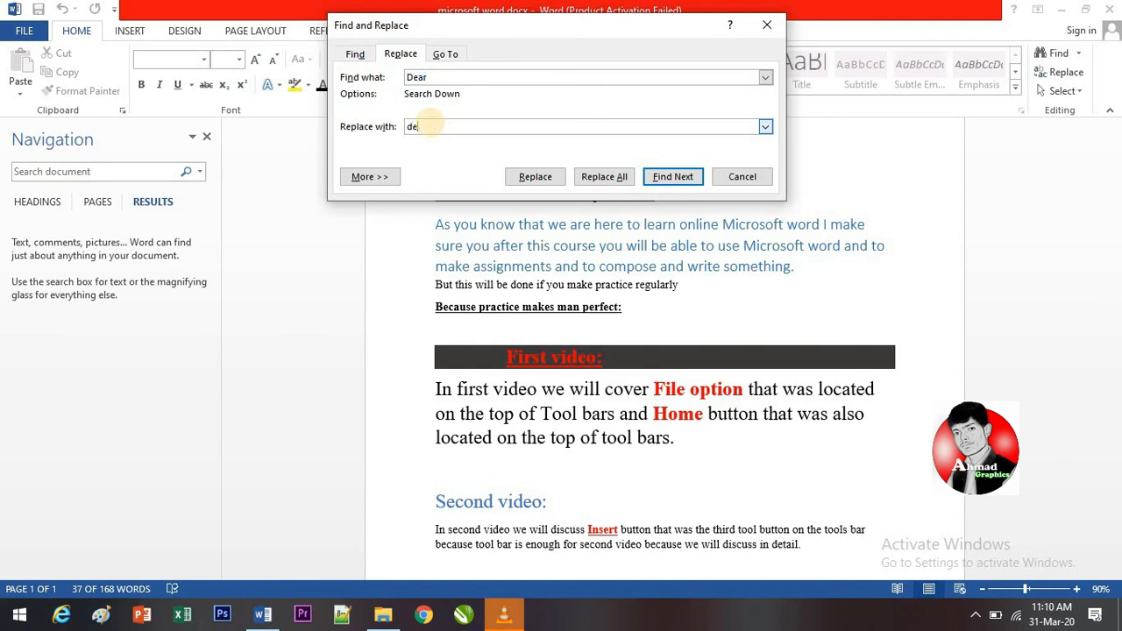
text(ars)
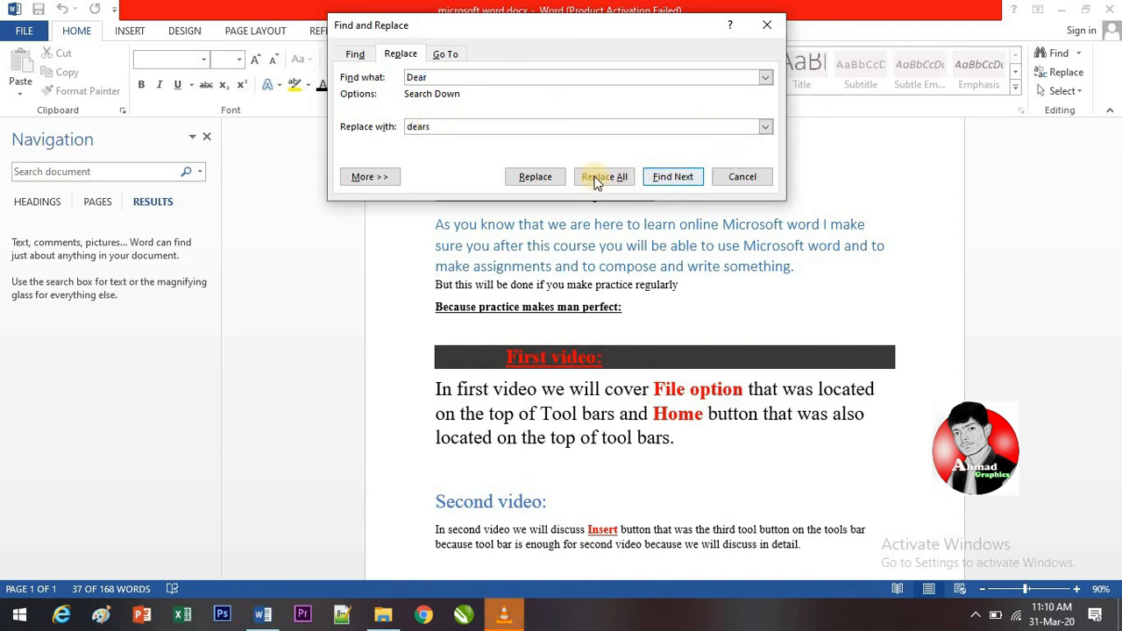
click(550, 179)
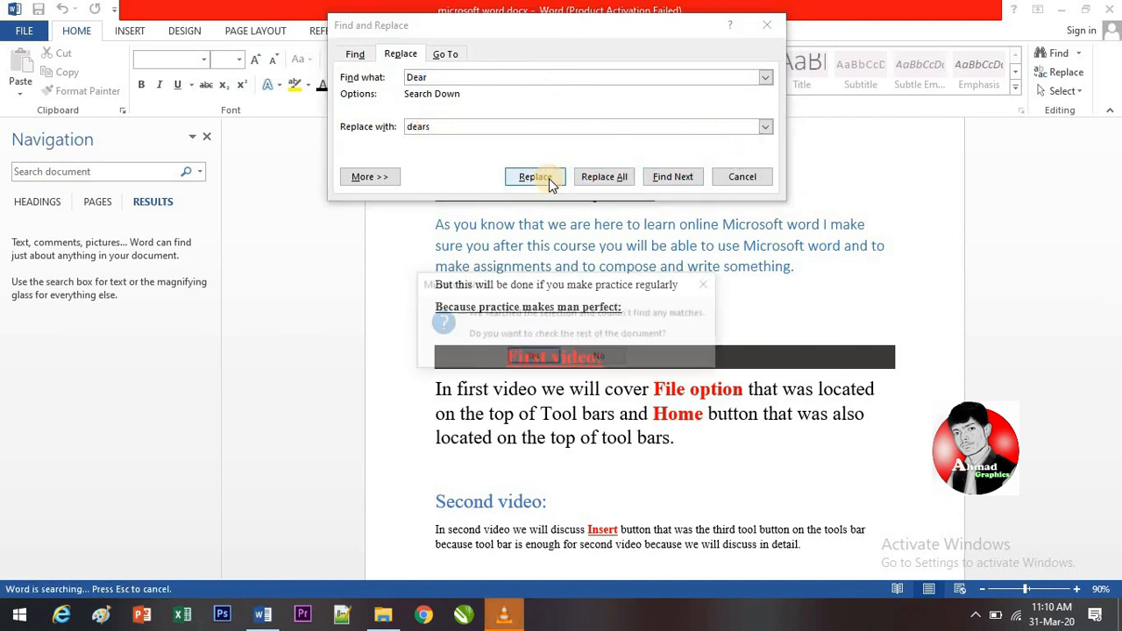
click(535, 358)
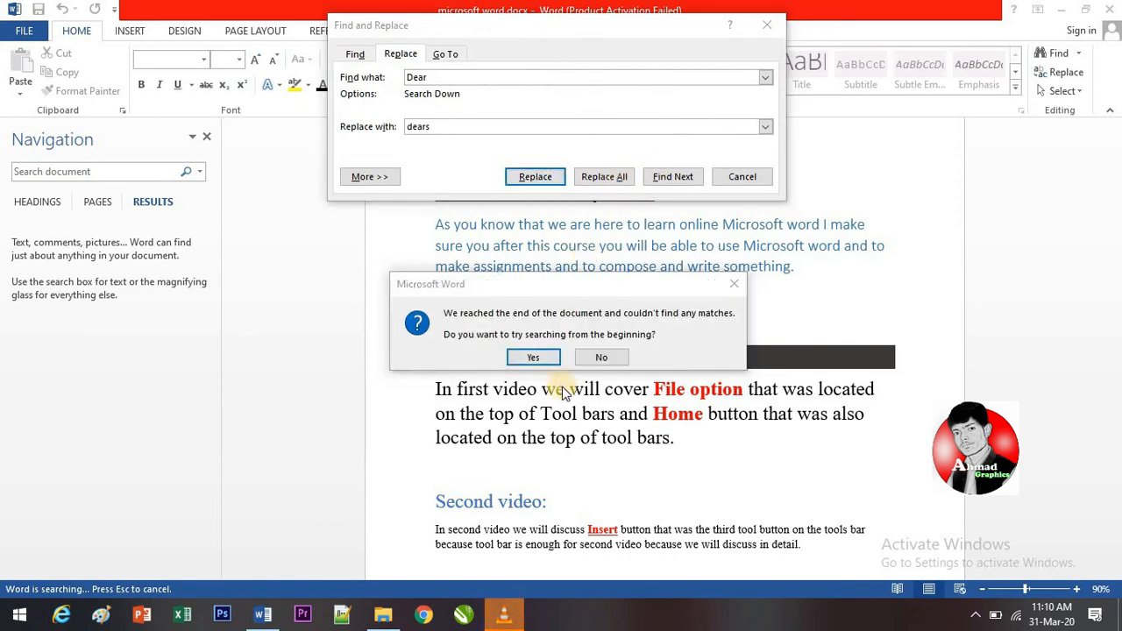
click(594, 357)
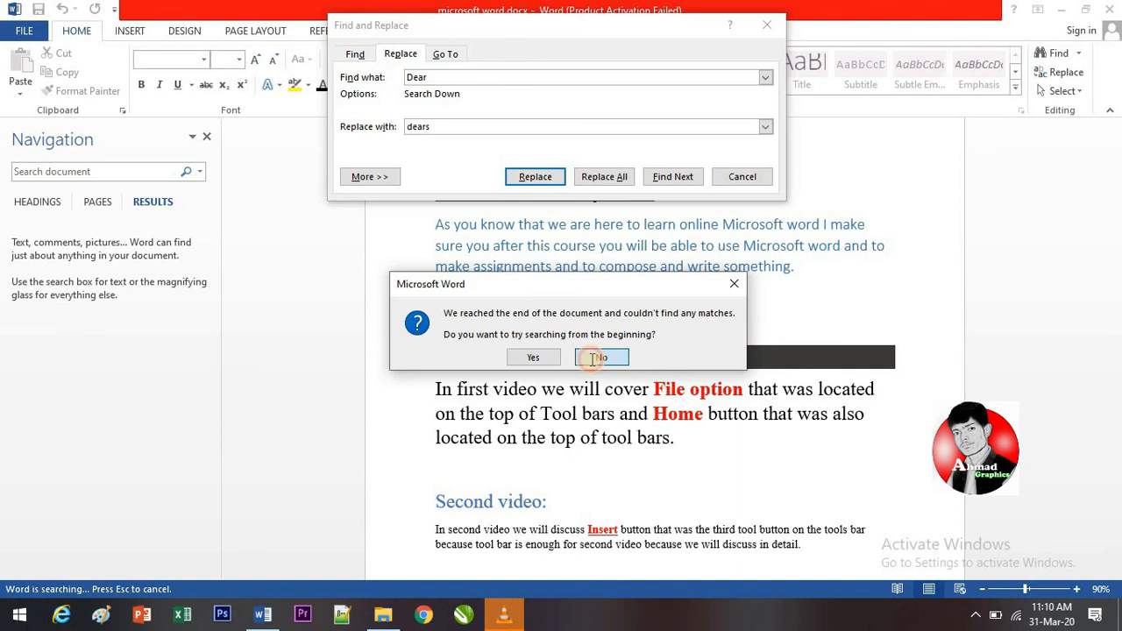
click(741, 176)
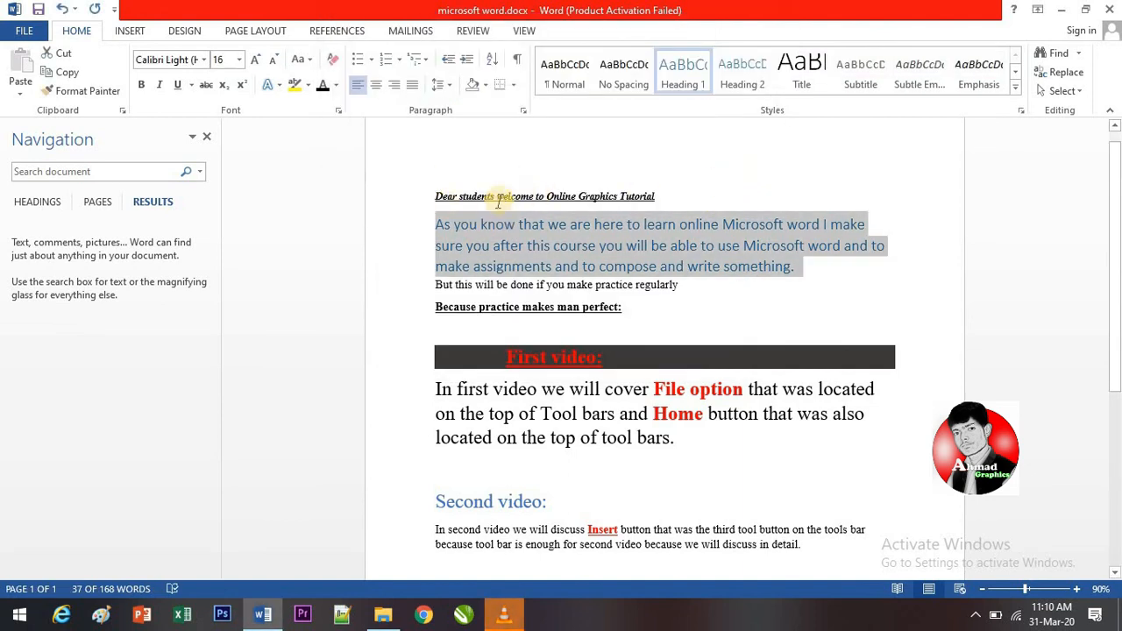